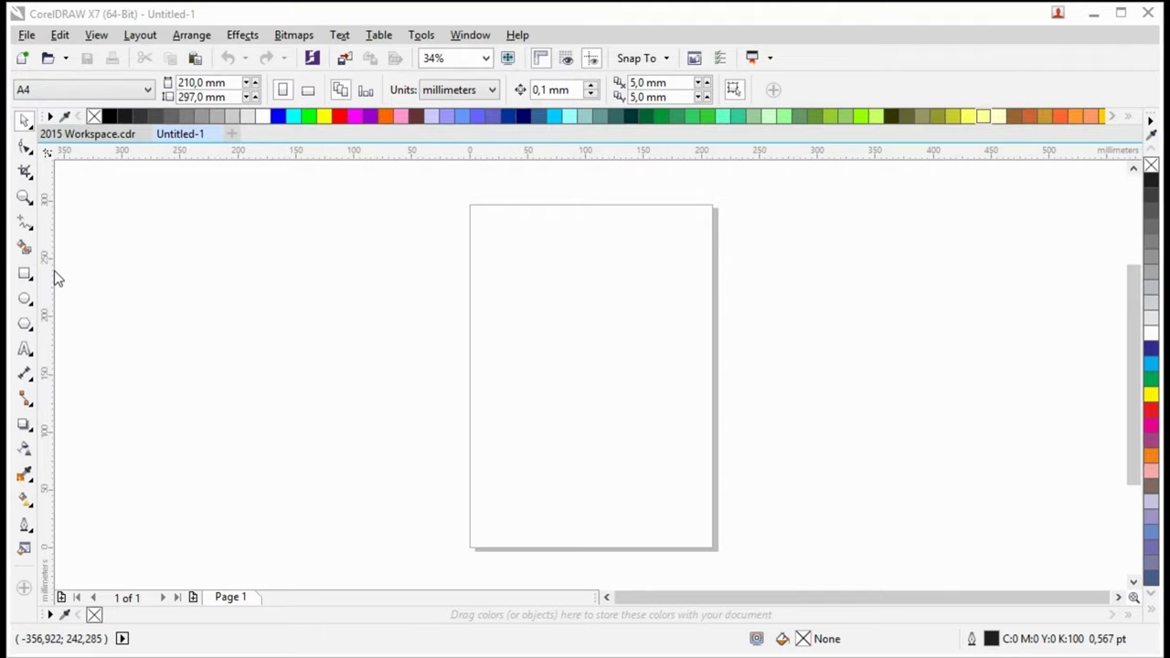
Draw a circle outline in the upper half of the page
click(25, 300)
drag(519, 319, 608, 403)
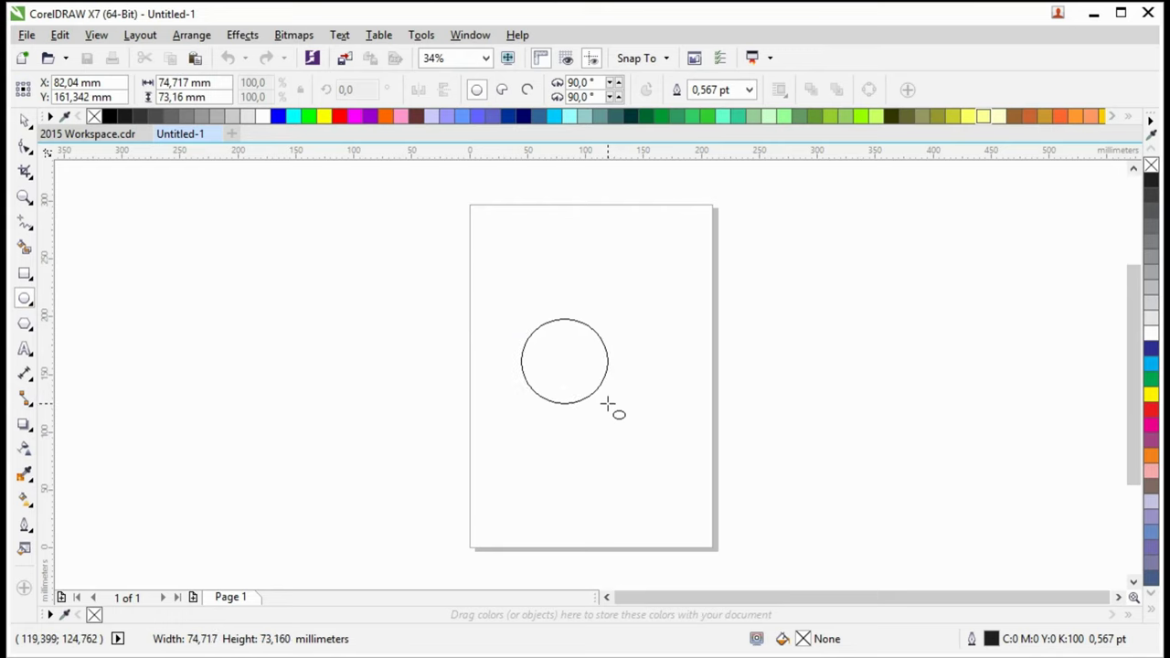
drag(608, 403, 608, 405)
click(24, 120)
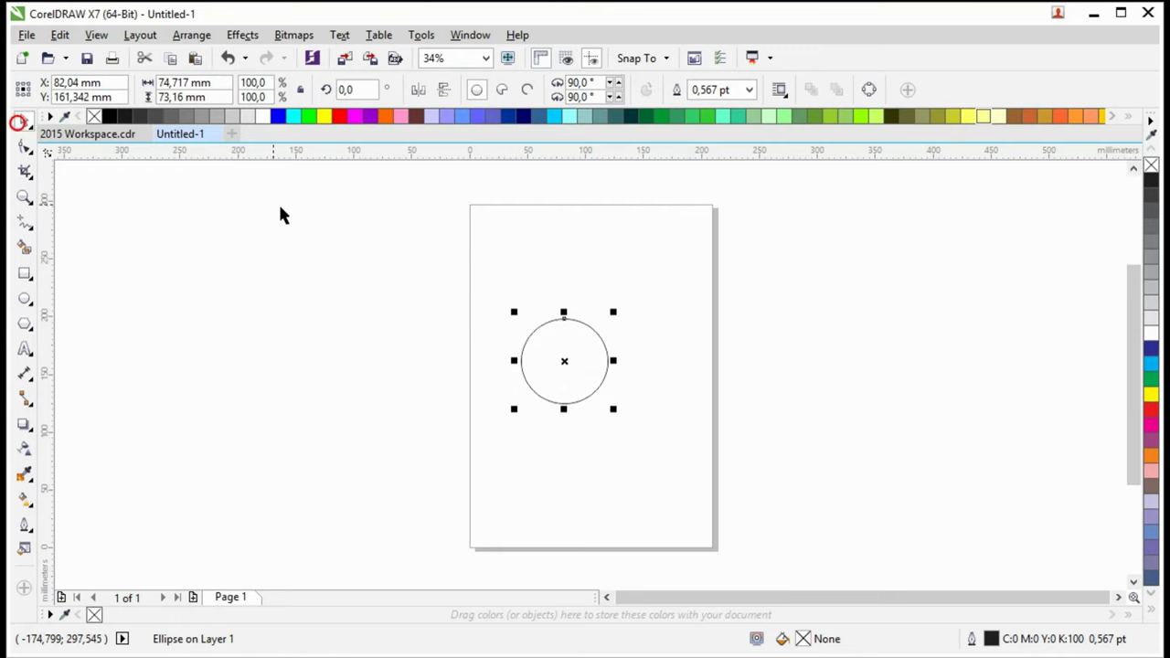
Set the document units to centimeters
click(524, 303)
click(490, 91)
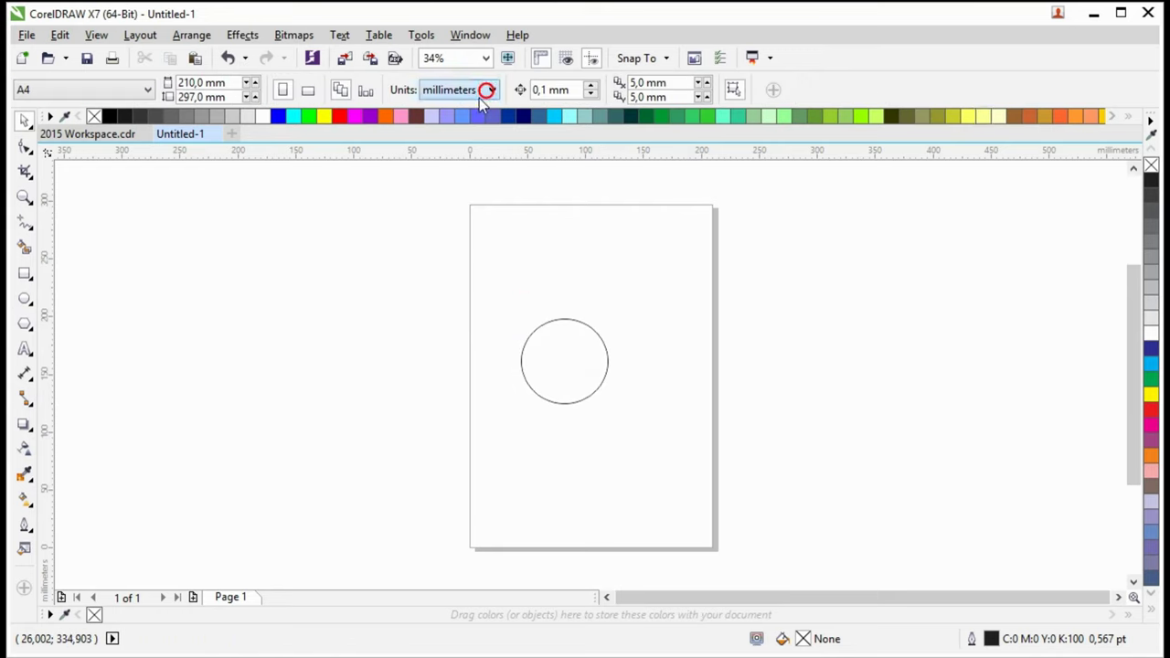
click(486, 182)
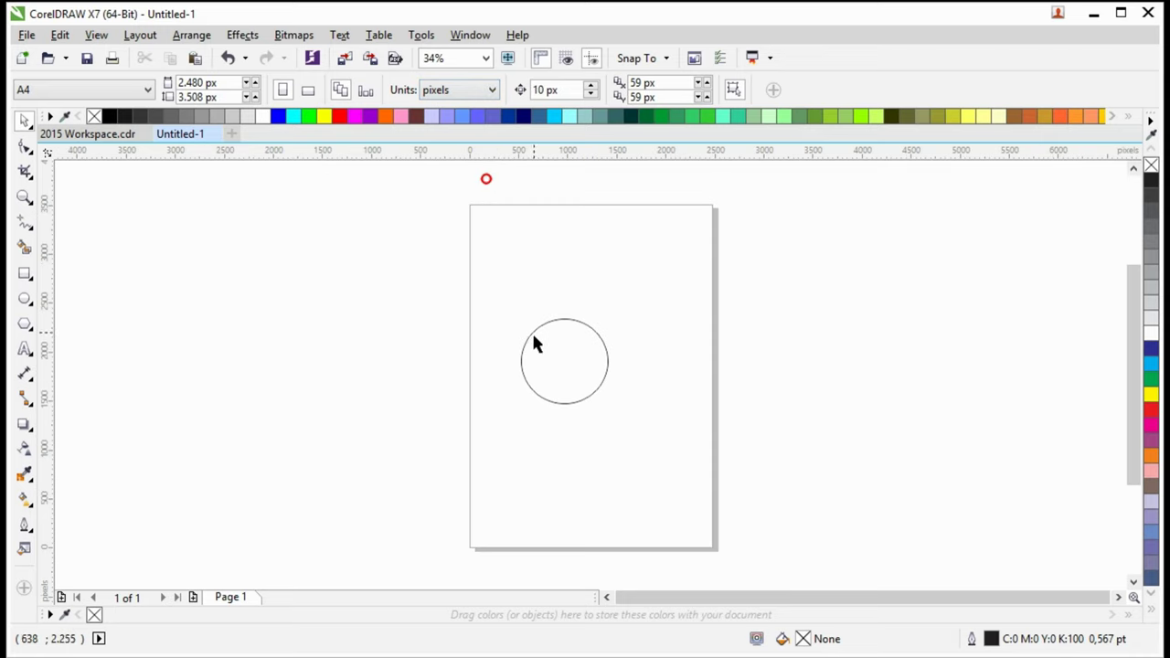
click(538, 347)
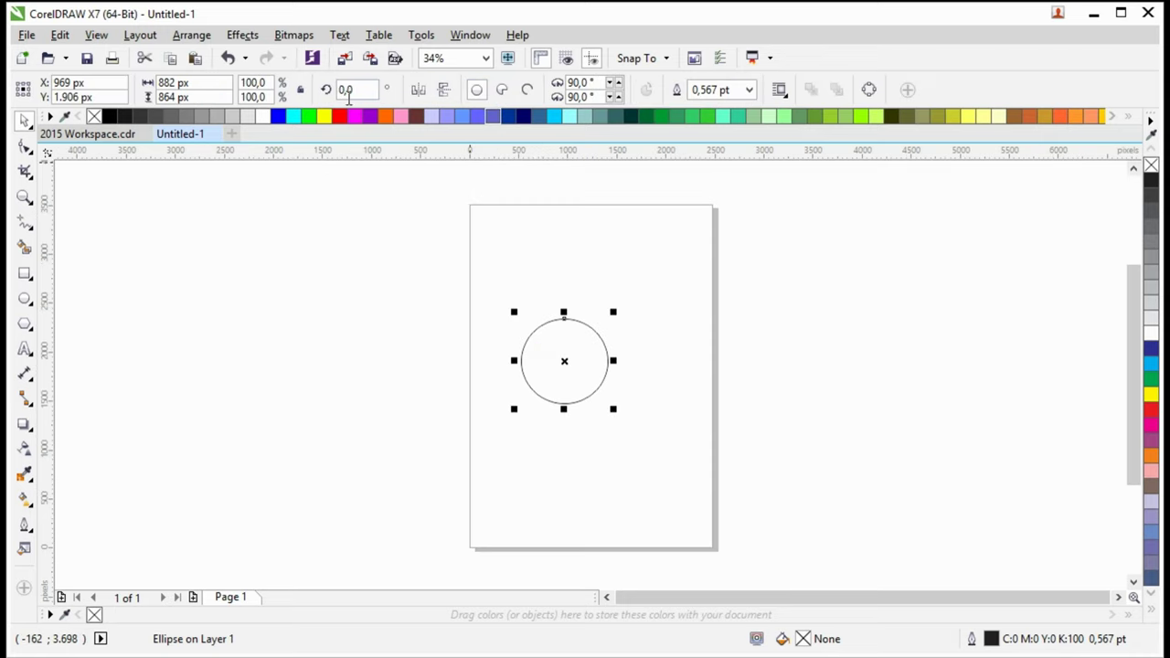
click(369, 233)
click(462, 90)
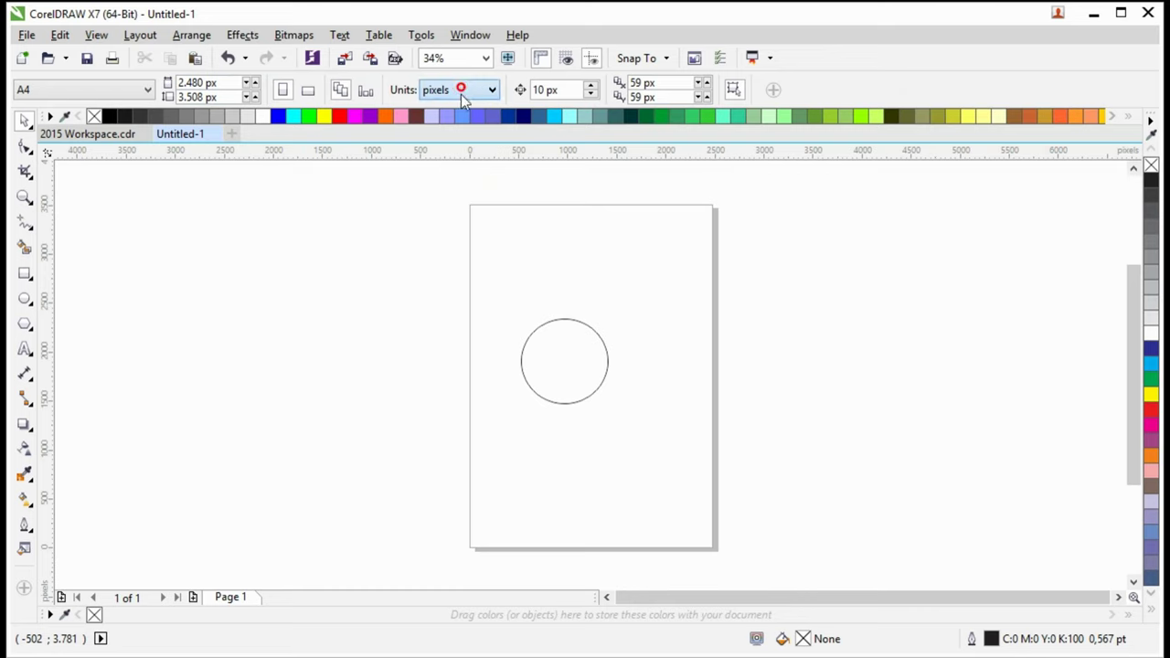
click(463, 282)
click(593, 359)
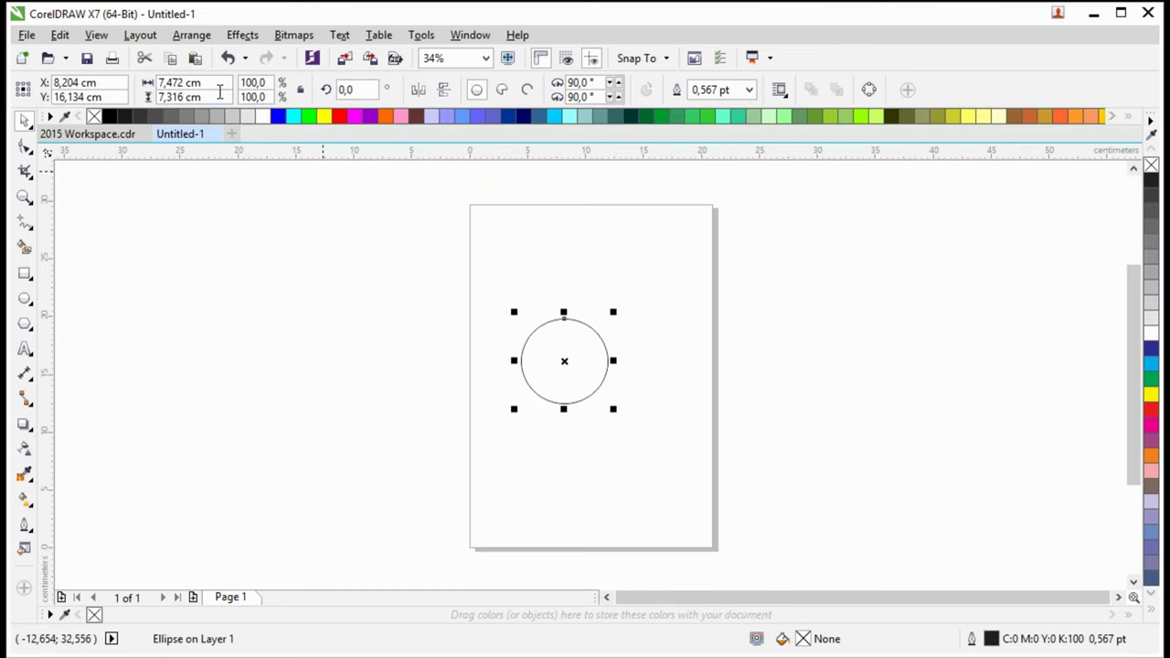
Resize the circle to 8 cm wide by 8 cm high
click(216, 83)
text(8)
key(Tab)
text(8)
key(Return)
scroll(577, 381, up, 1)
scroll(579, 329, up, 1)
scroll(540, 405, down, 1)
scroll(555, 351, up, 1)
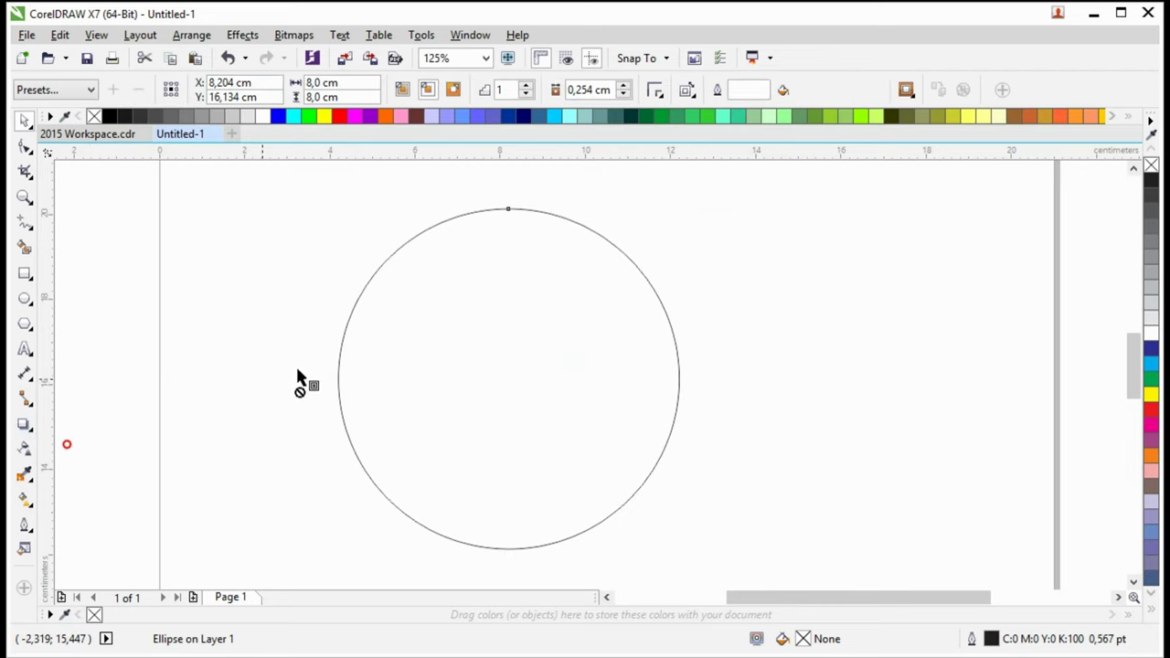
Add an inner contour ring inside the circle
drag(485, 213, 491, 224)
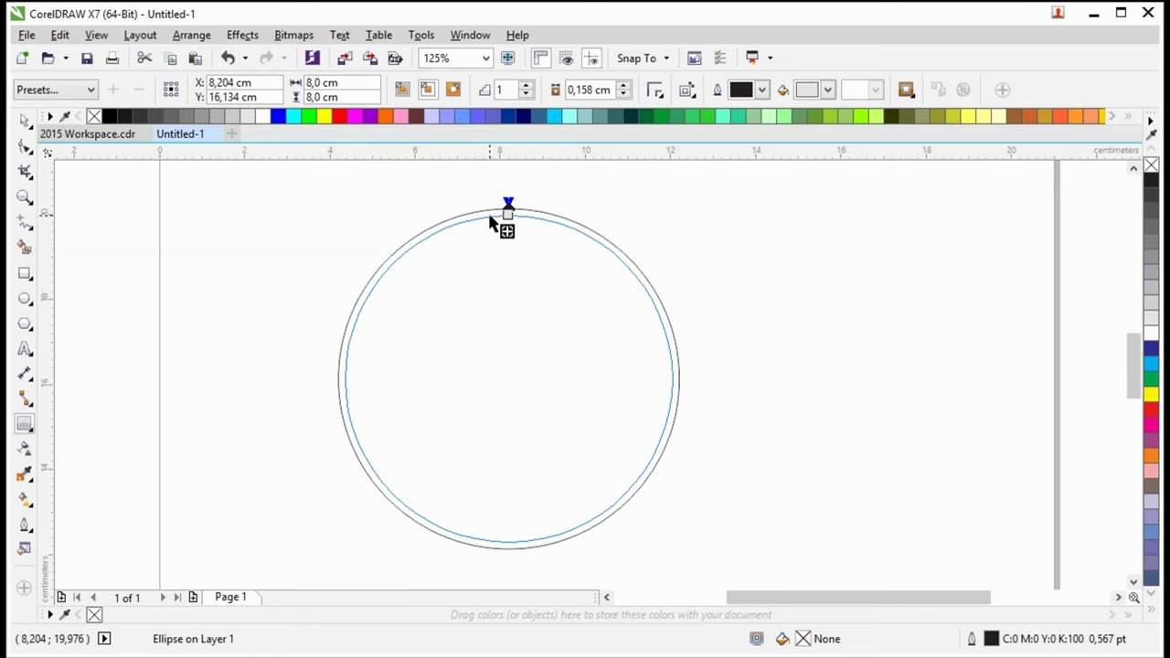
drag(491, 223, 492, 223)
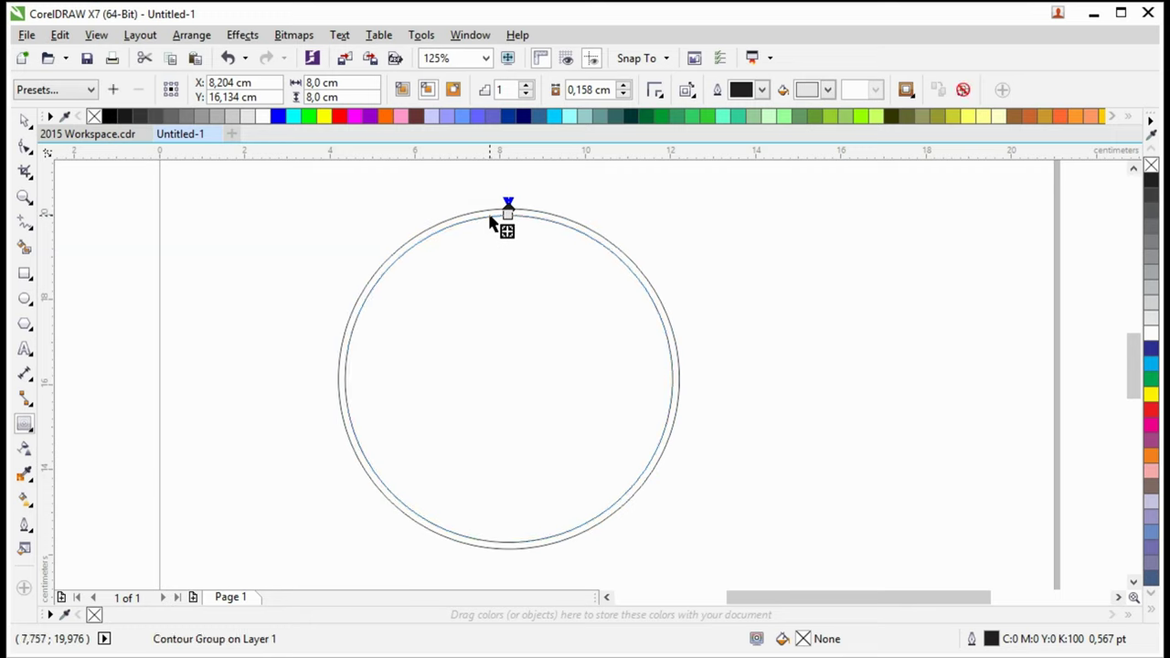
drag(589, 88, 569, 91)
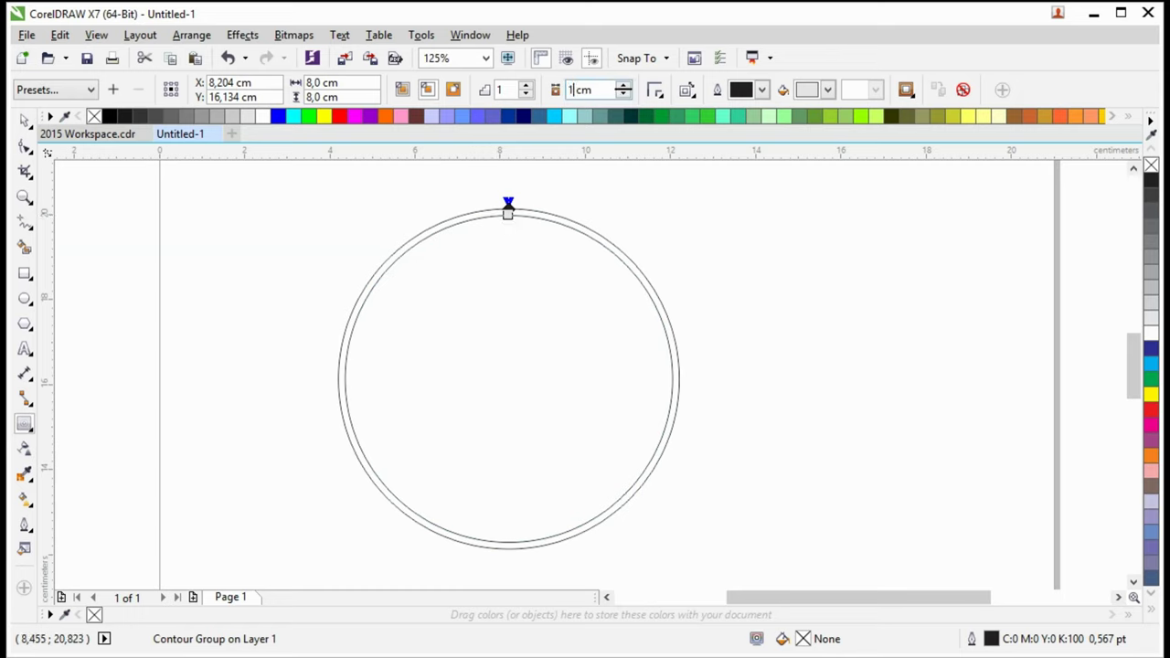
key(Return)
Set the contour offset to 0,2 cm and undo an accidental deeper contour
double_click(606, 90)
text(0,5)
key(Return)
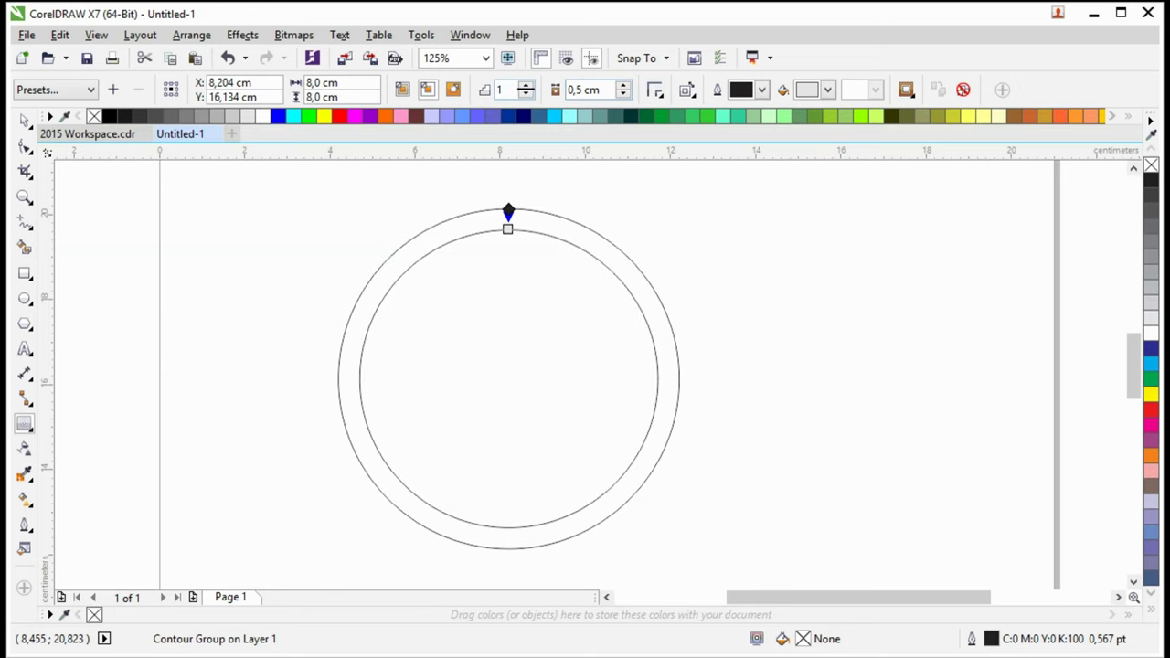
drag(604, 91, 578, 84)
text(2)
key(Return)
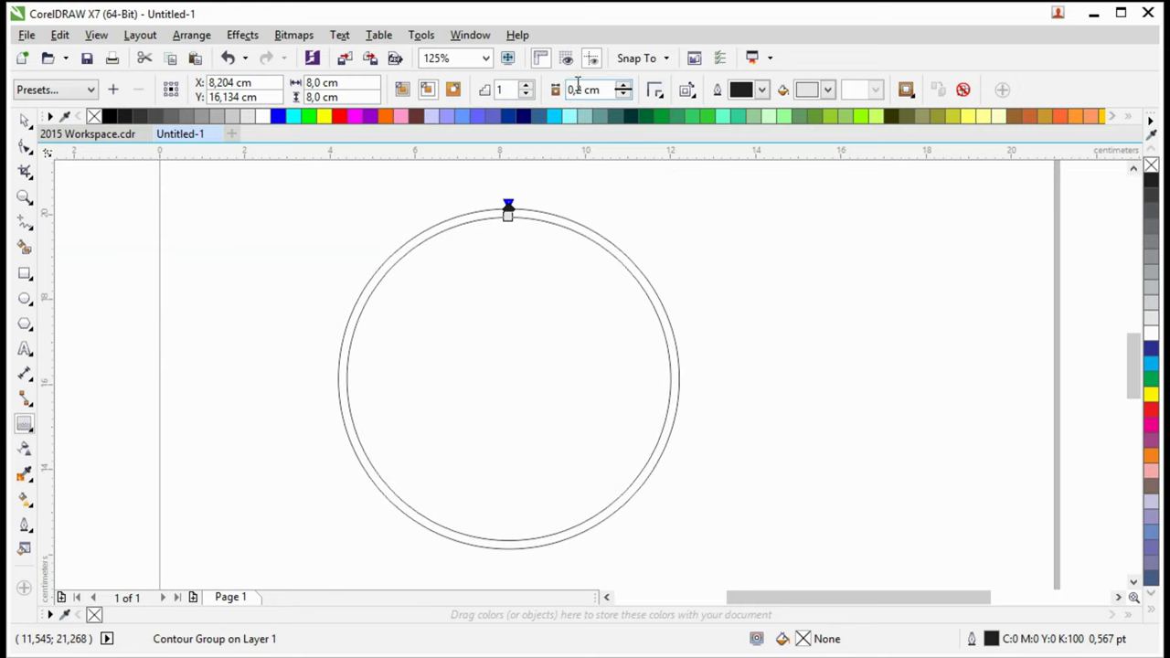
drag(679, 378, 549, 378)
key(ctrl+z)
click(25, 347)
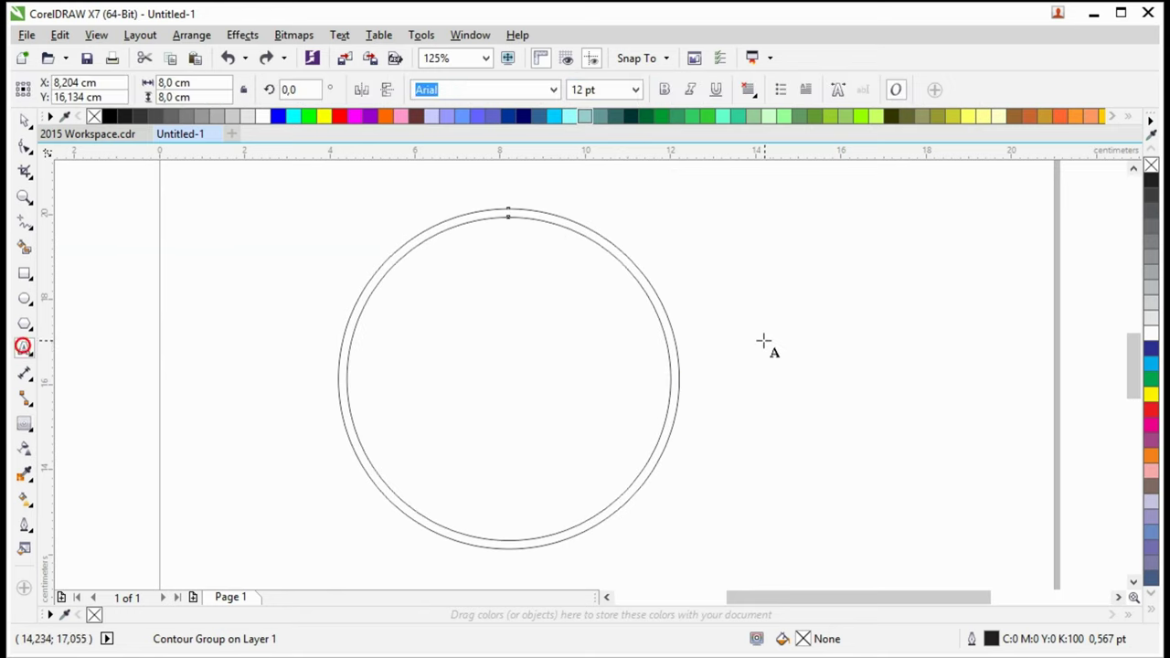
Type the note 'press CTRL+Q and Ctrl K and CTRR+ U' right of the circle
click(738, 344)
text(press)
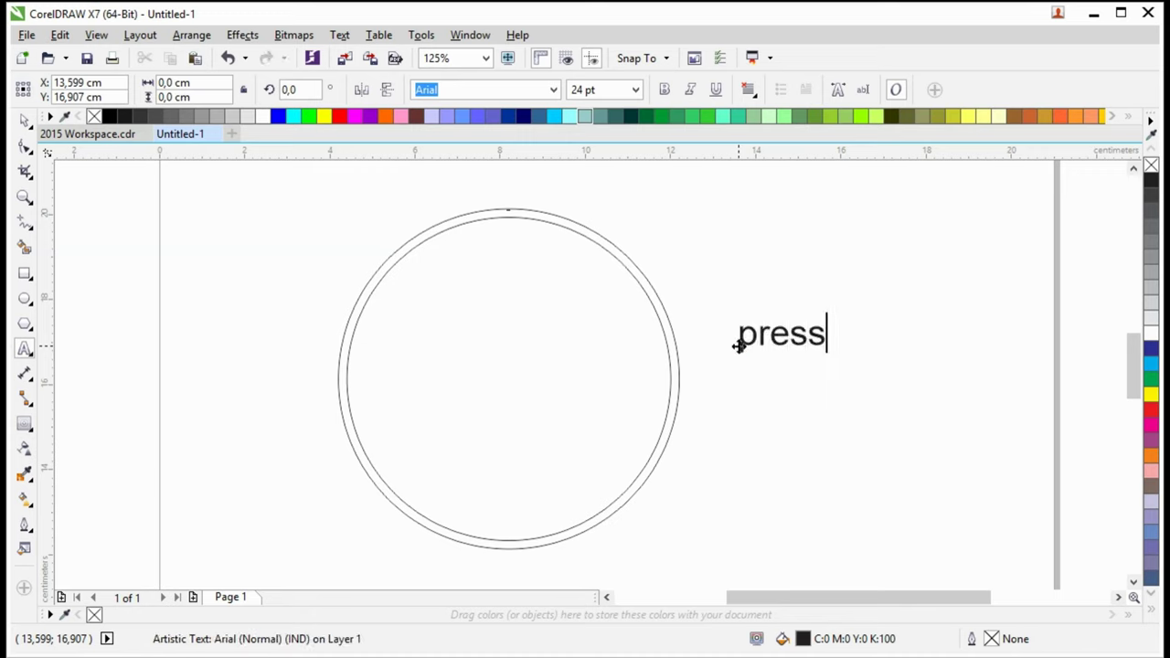
text( xtrl+q)
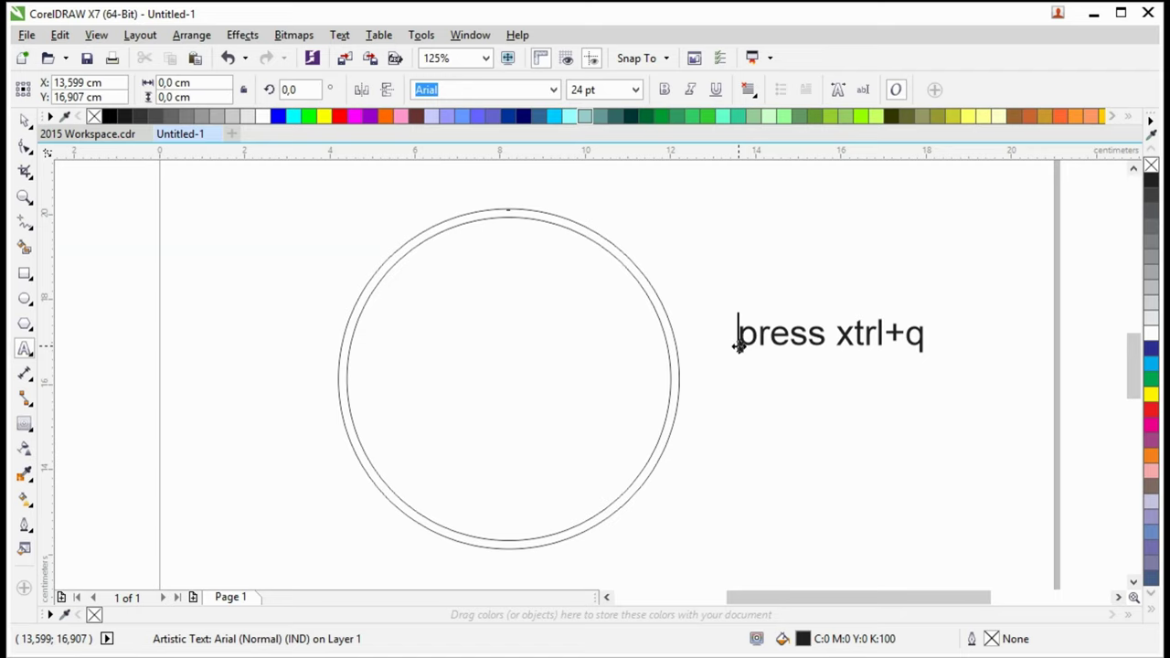
text(Q)
key(Return)
key(BackSpace)
key(BackSpace)
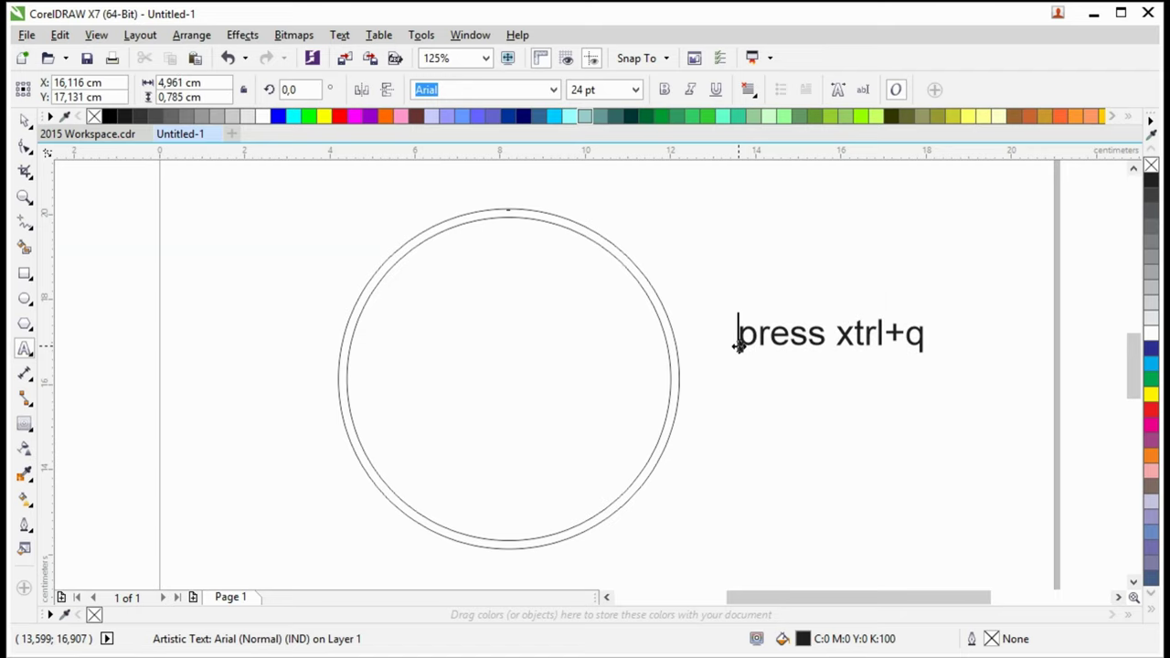
key(Delete)
key(Delete)
key(Delete)
key(Delete)
key(Delete)
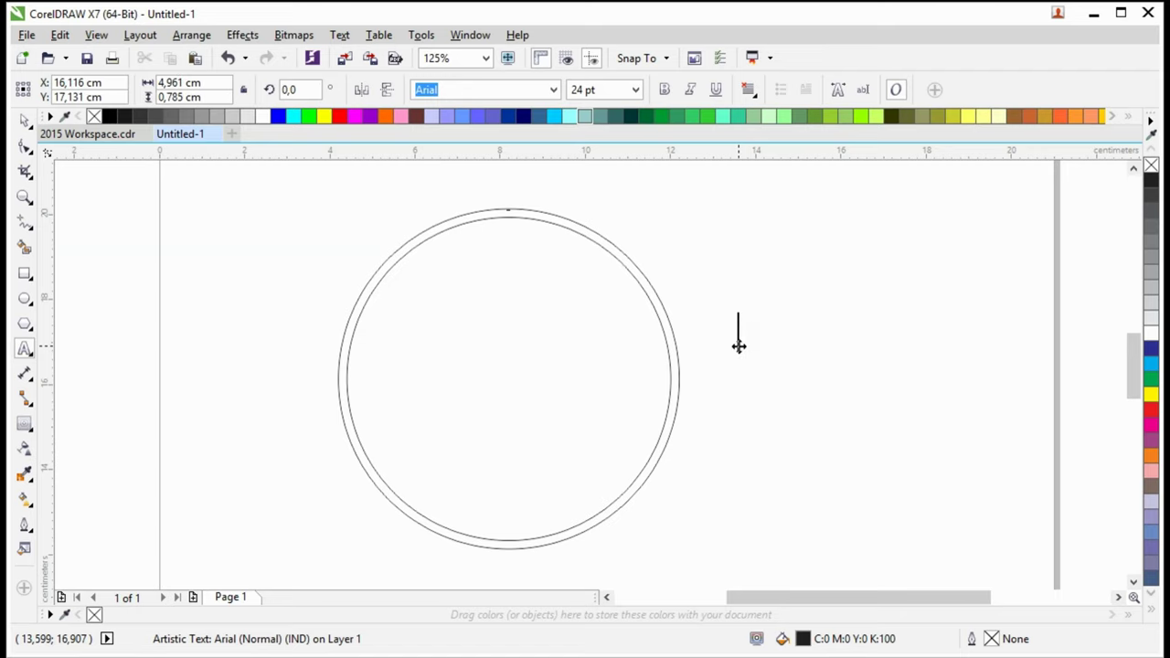
text(press C)
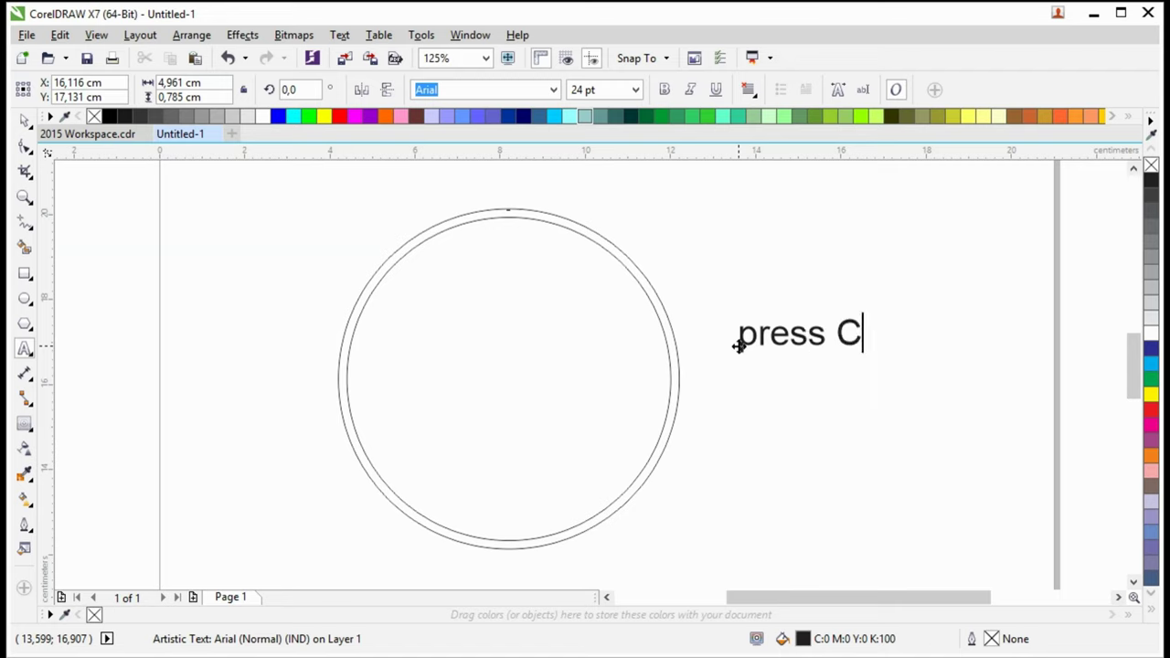
text(TRL+Q )
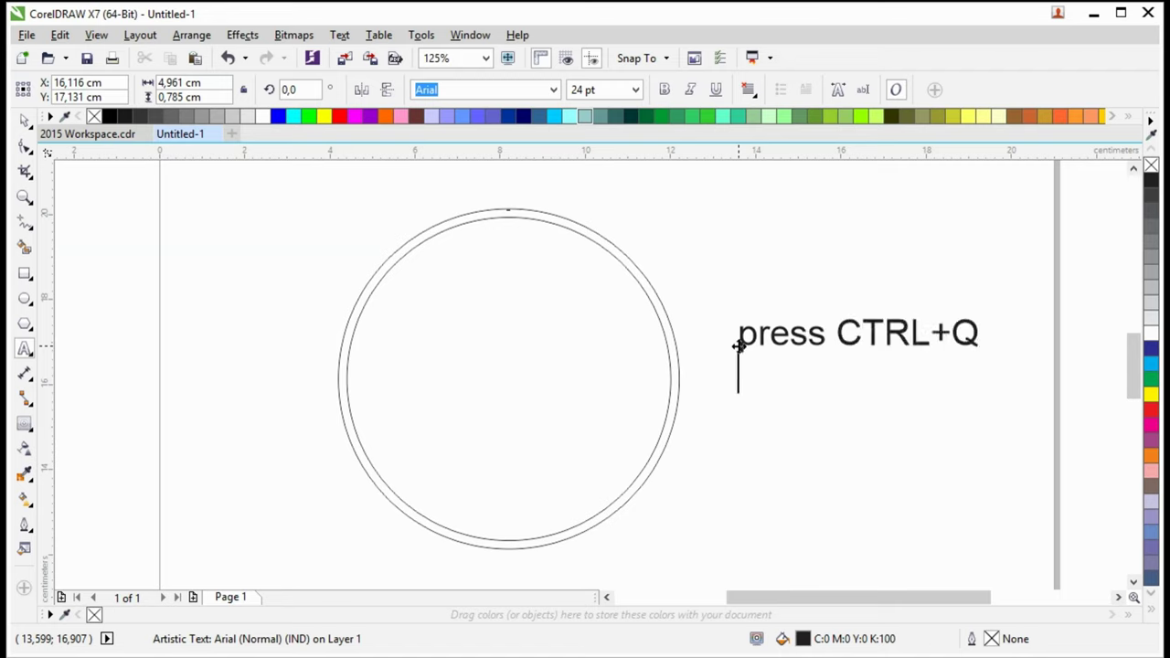
text(and Ctr)
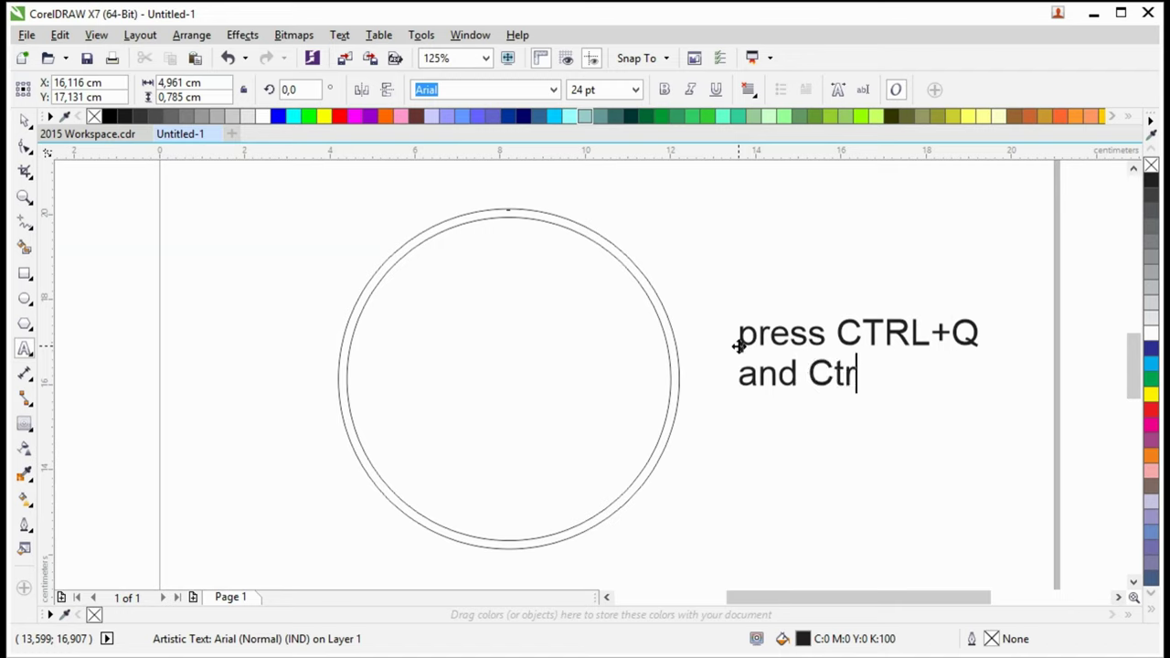
text(l K and CTRR+)
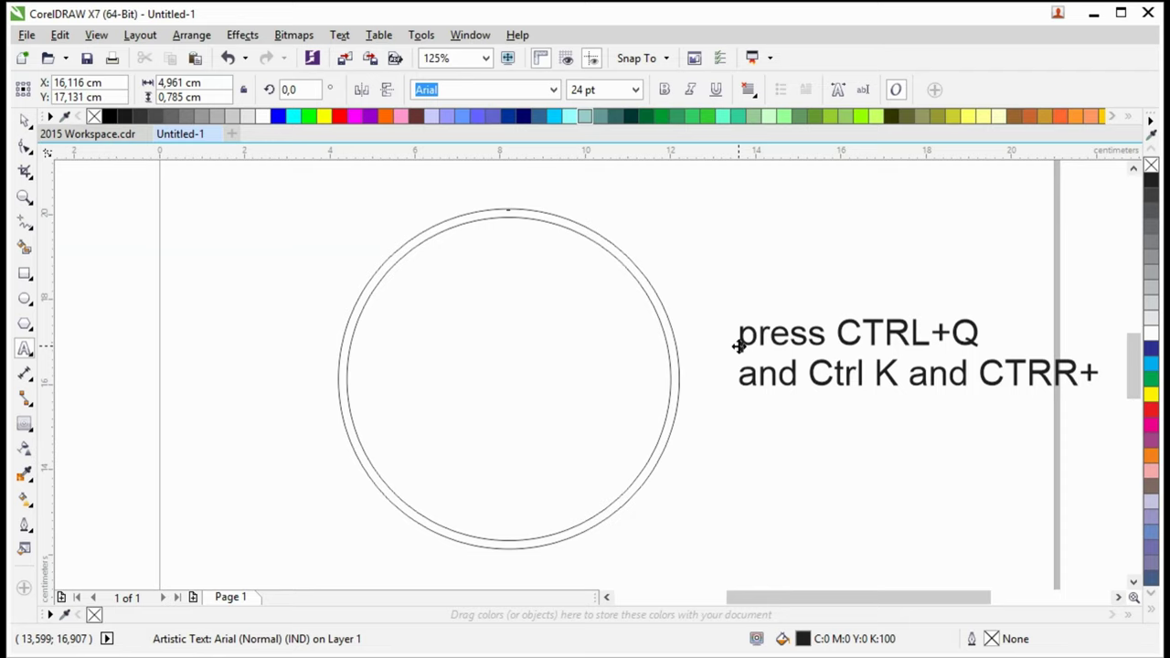
text( U)
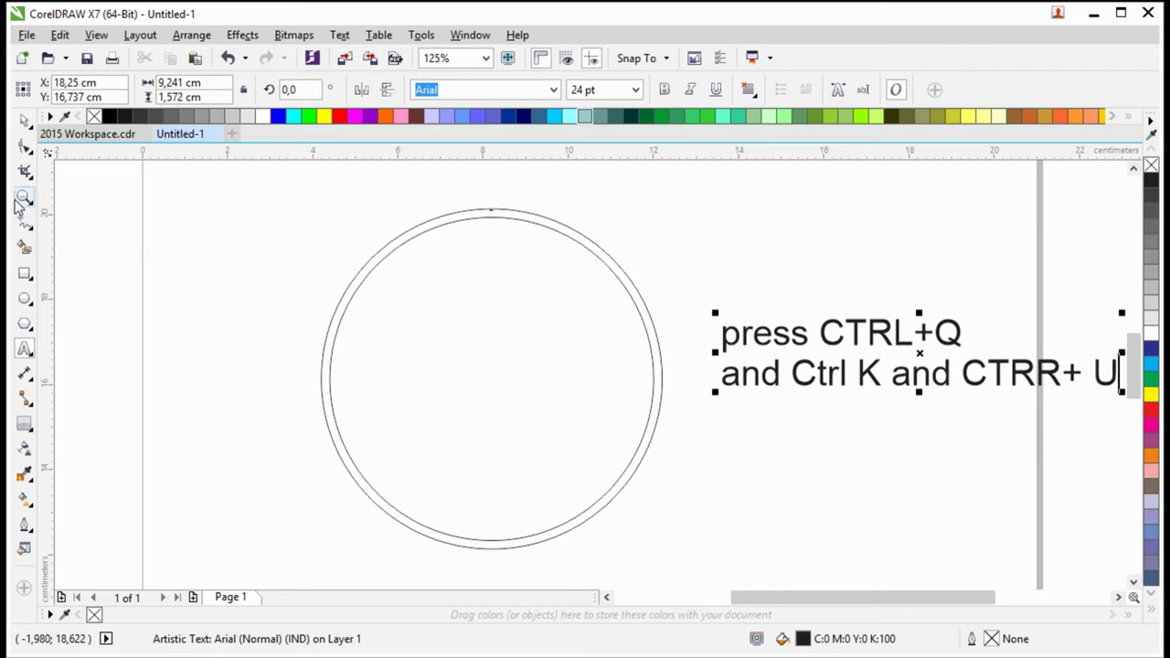
click(25, 120)
Break the double-ring contour into two separate circles with Ctrl+K
click(577, 255)
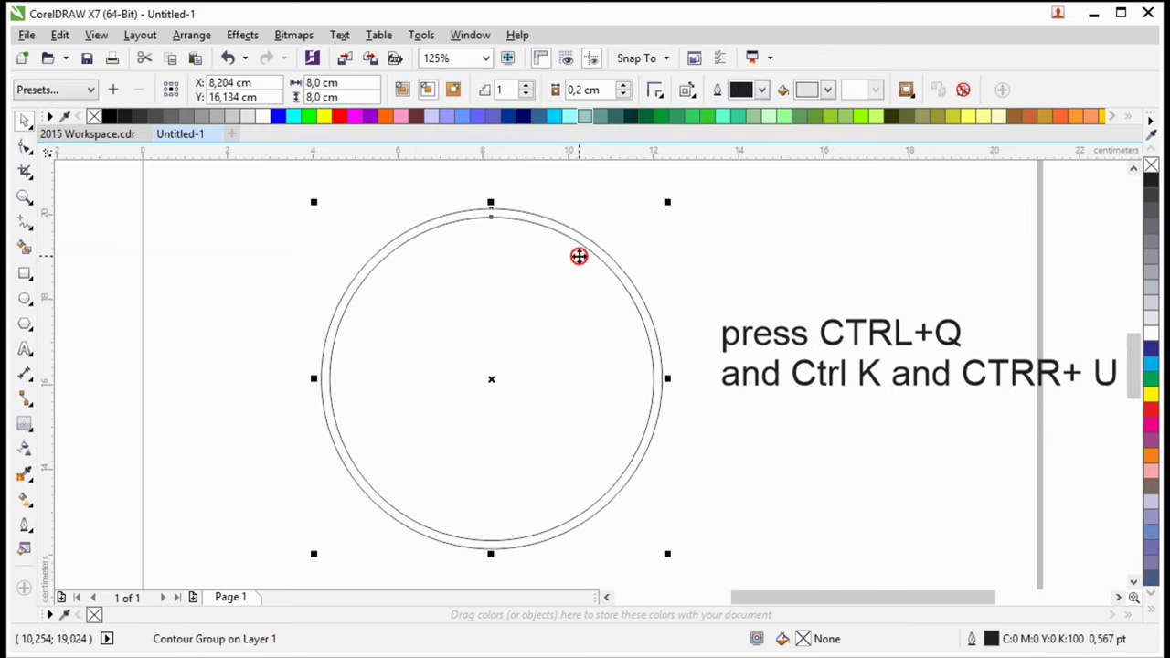
key(ctrl+k)
click(697, 254)
drag(572, 314, 521, 365)
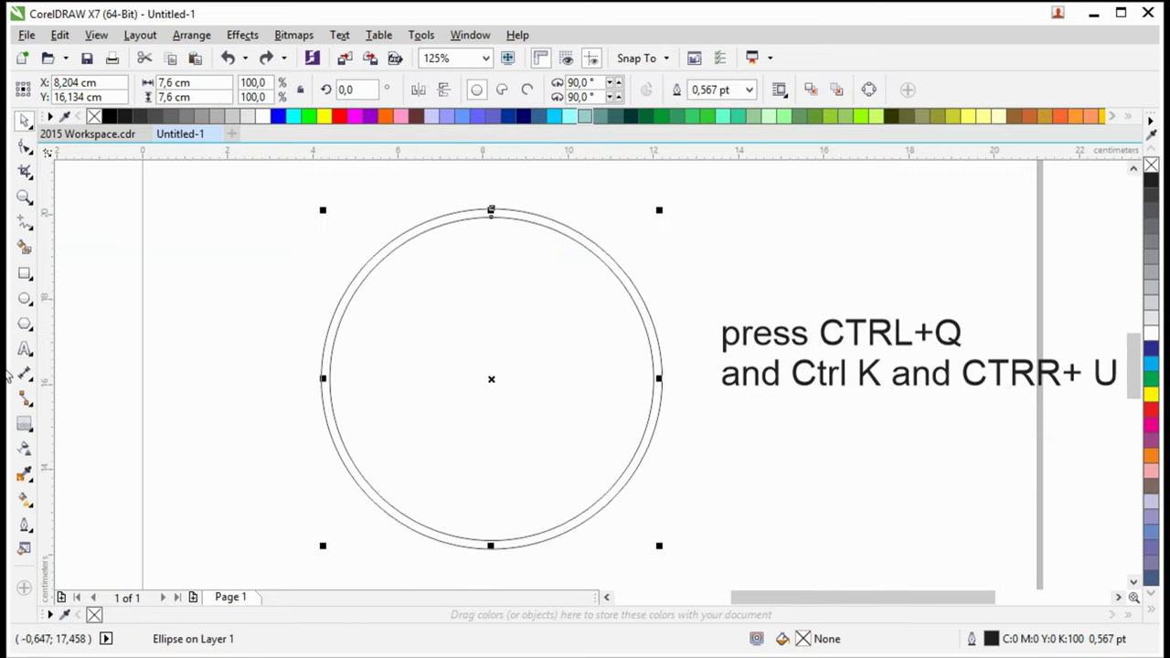
Contour the inner circle into a smaller separate circle, undoing a test move
click(25, 423)
click(200, 335)
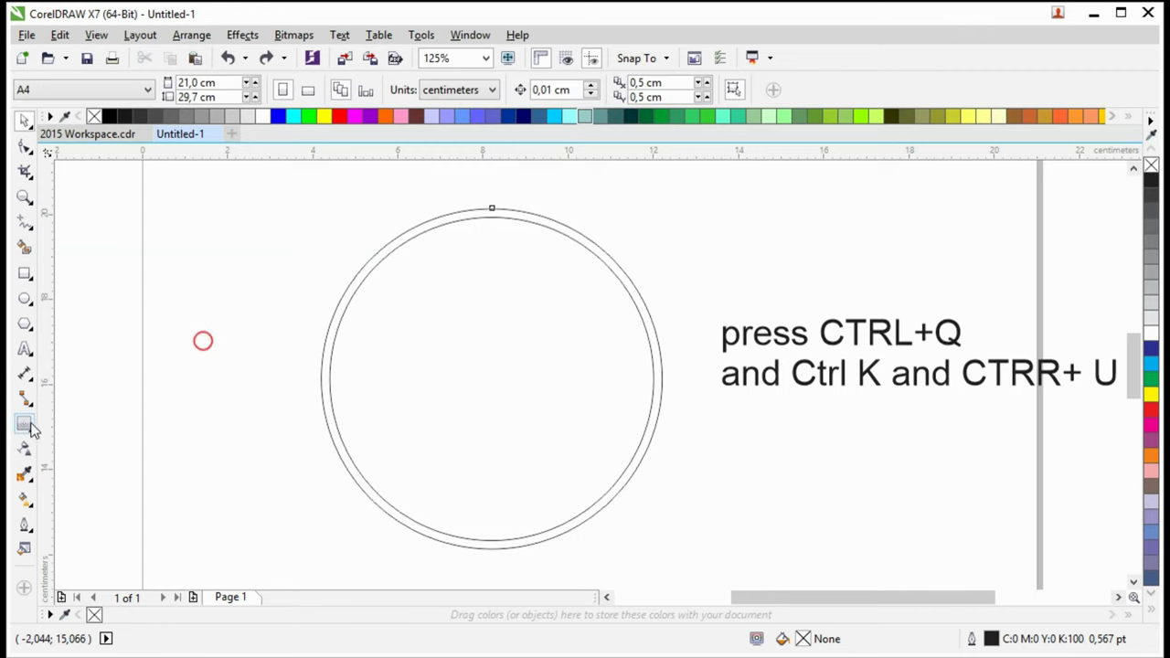
click(445, 230)
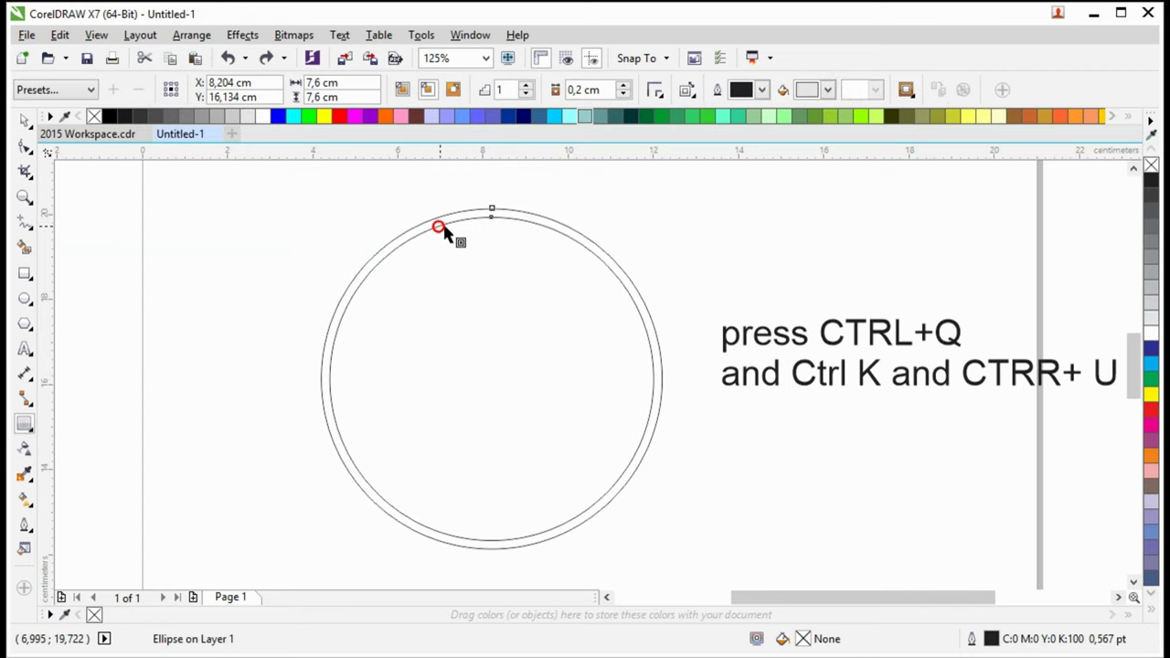
mouse_move(445, 230)
mouse_down()
mouse_move(449, 264)
mouse_move(491, 266)
mouse_up()
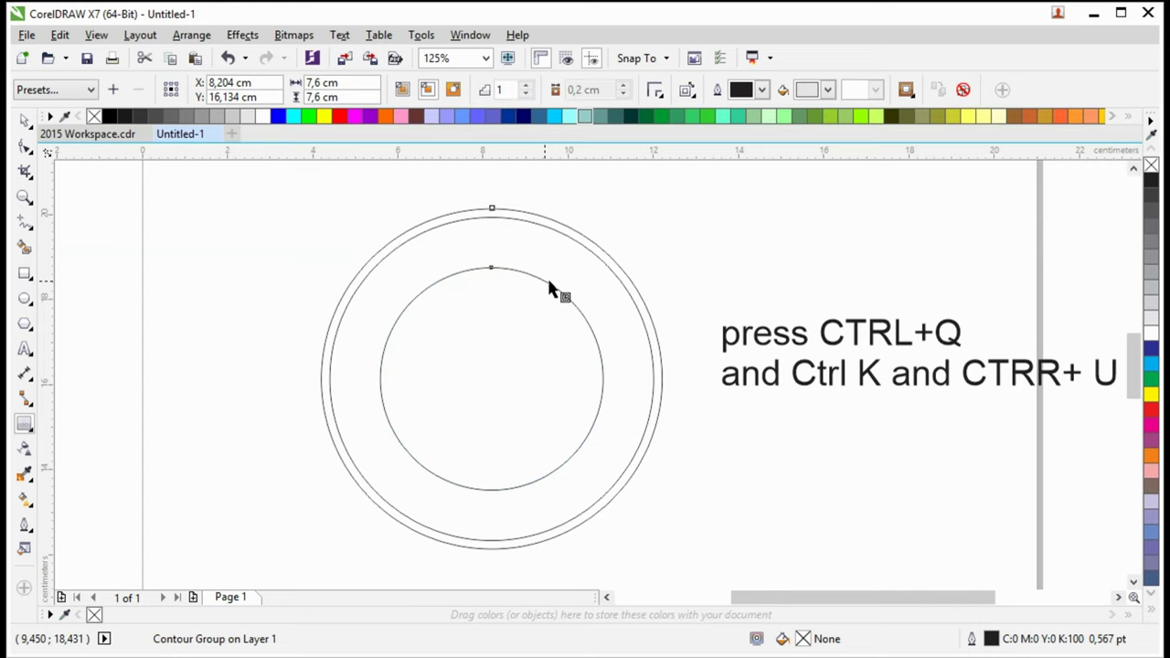
key(ctrl+k)
click(24, 120)
click(213, 224)
drag(514, 355, 425, 370)
key(ctrl+z)
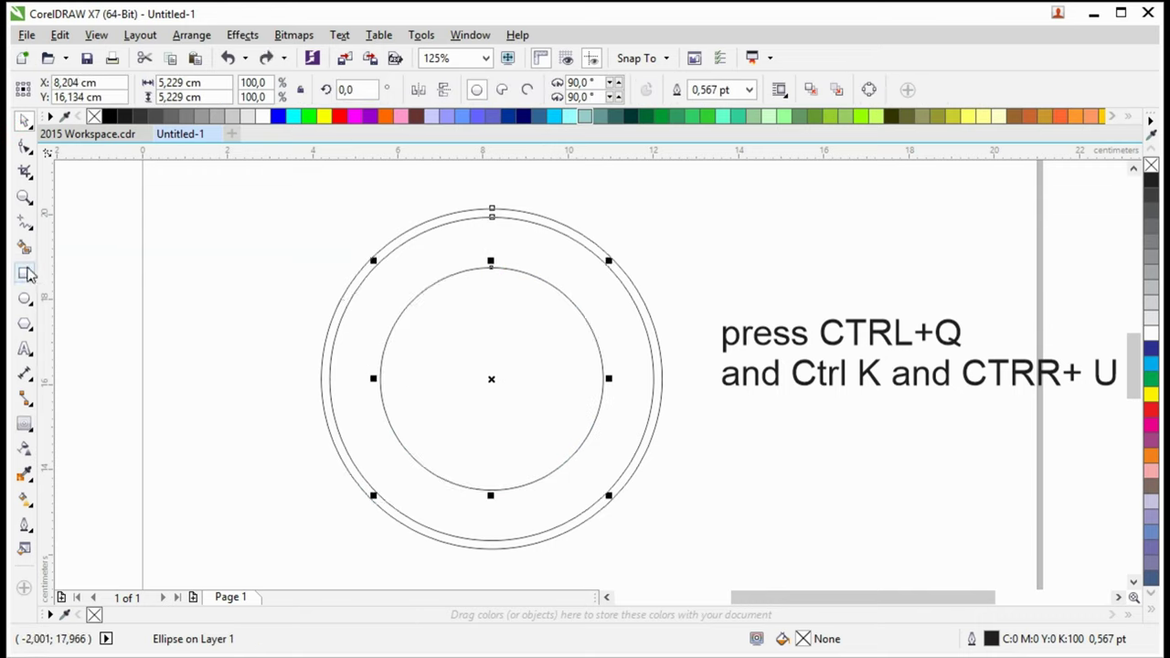
Draw a wide horizontal rectangle across the inner circle
click(25, 272)
drag(363, 353, 628, 413)
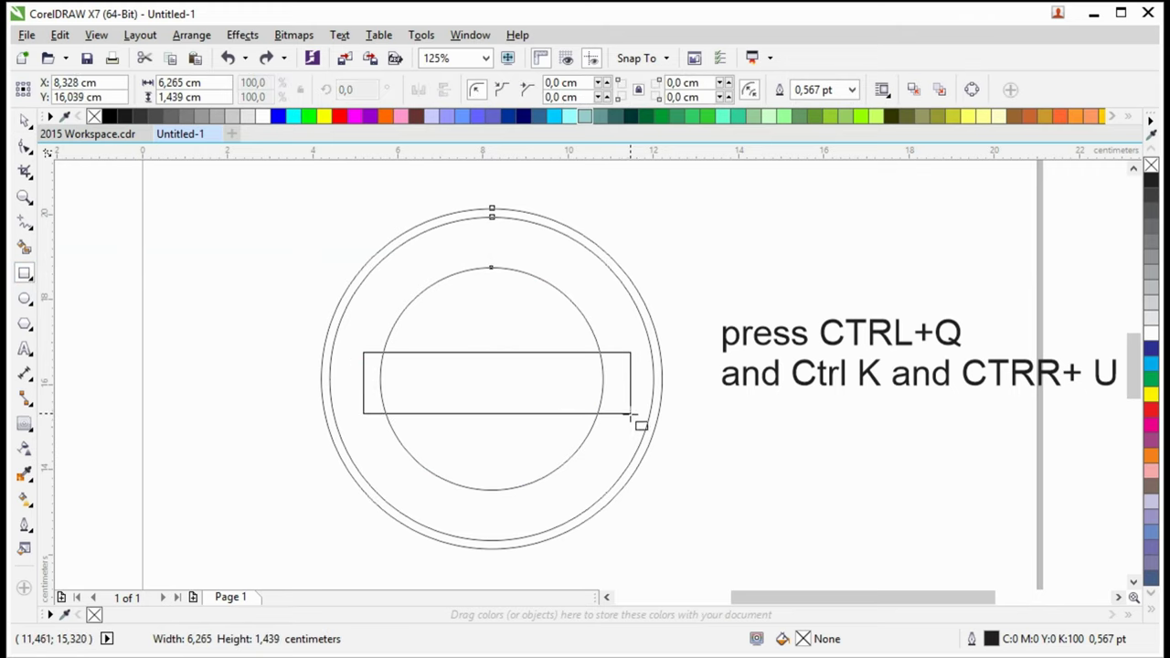
drag(628, 413, 631, 415)
click(27, 119)
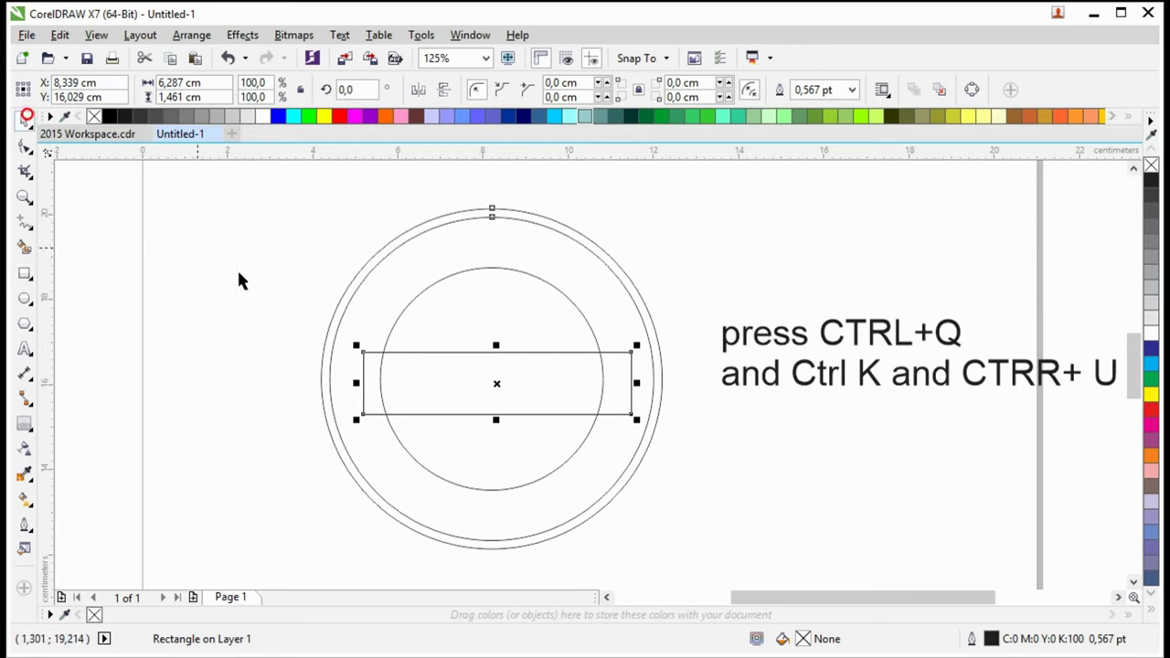
mouse_move(497, 343)
mouse_down()
mouse_move(520, 339)
mouse_move(533, 373)
mouse_up()
Intersect the rectangle with the inner circle, fill it light teal, and delete the rectangle
click(538, 375)
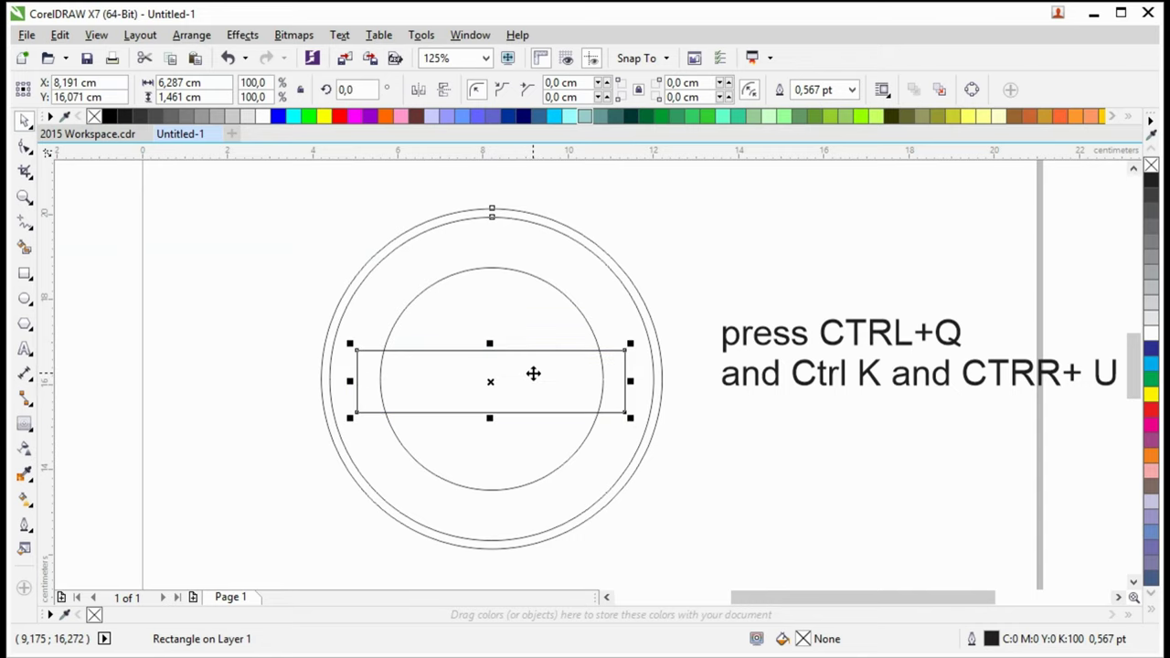
shift+click(540, 323)
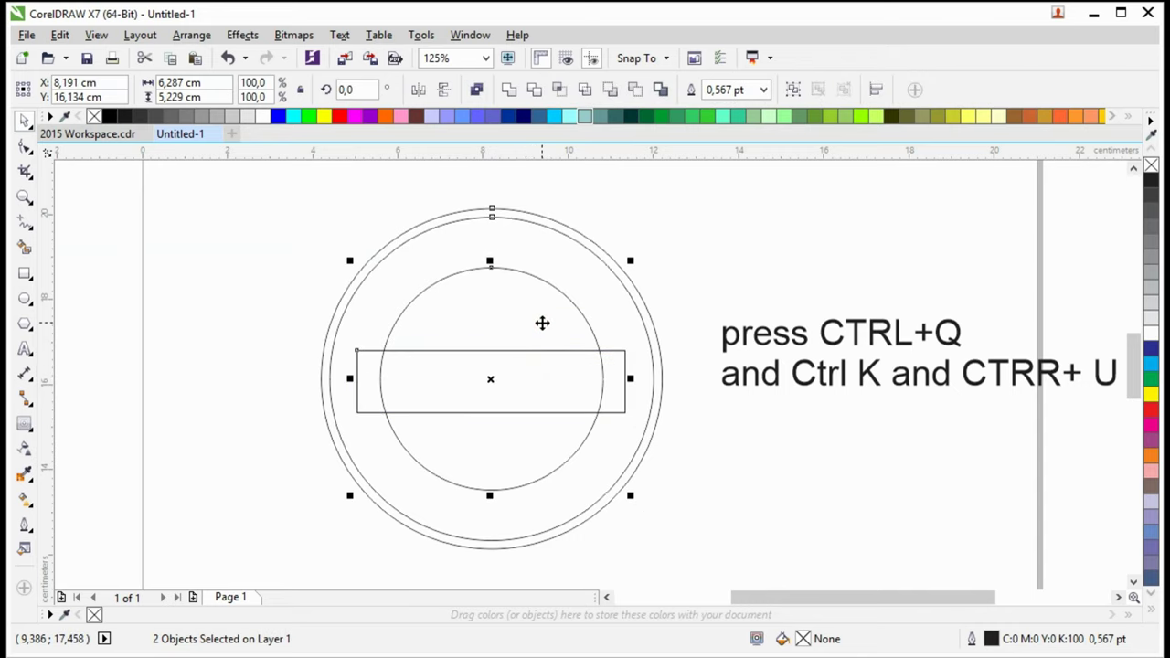
drag(704, 243, 263, 514)
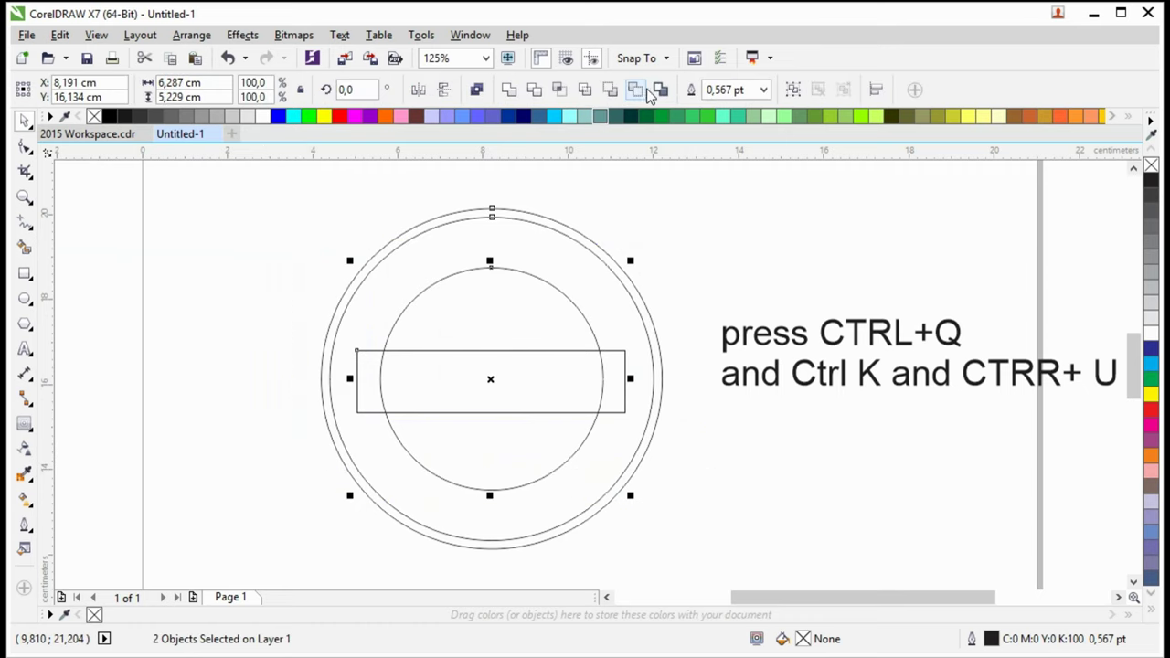
click(558, 91)
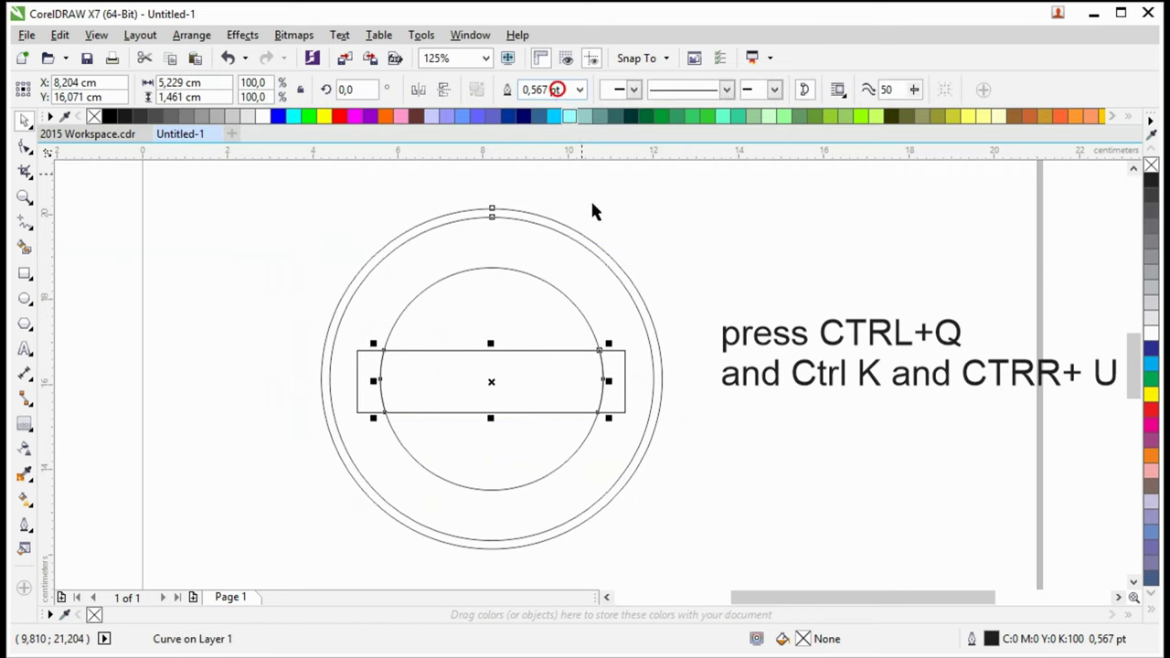
click(589, 115)
click(675, 291)
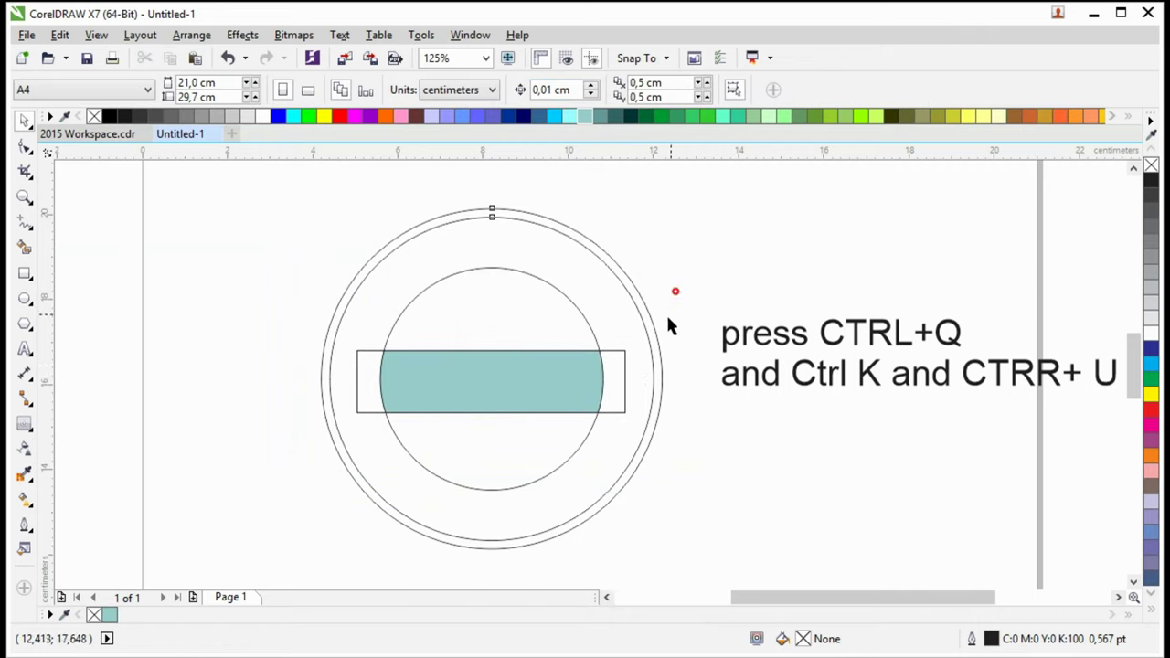
click(627, 358)
key(Delete)
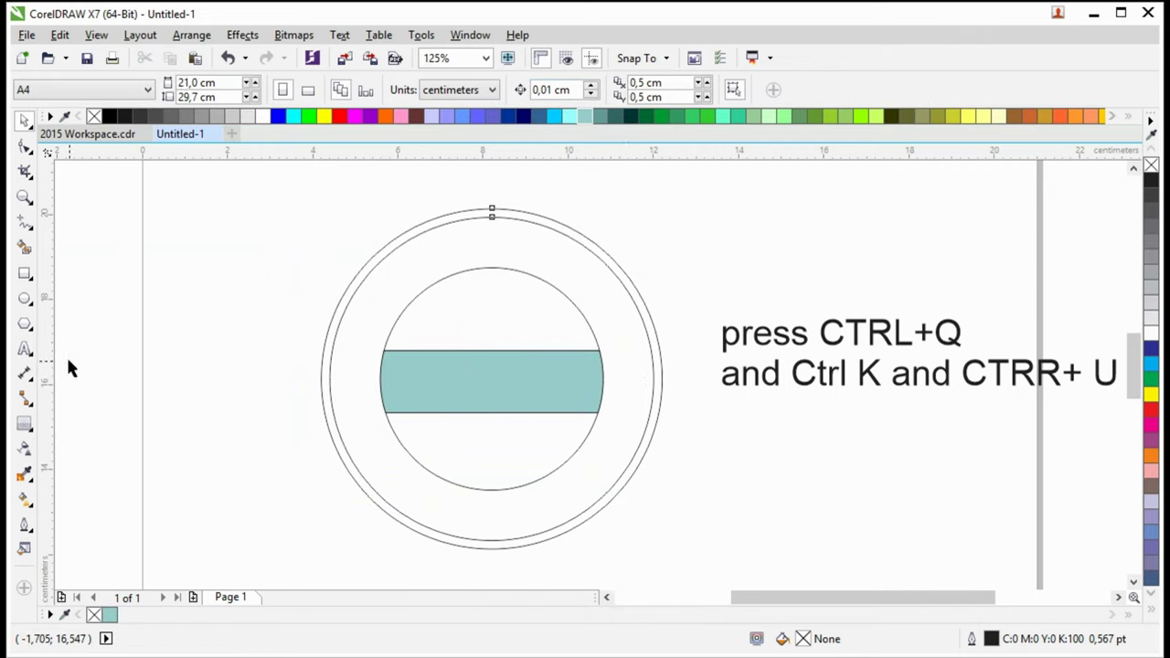
click(24, 348)
click(229, 416)
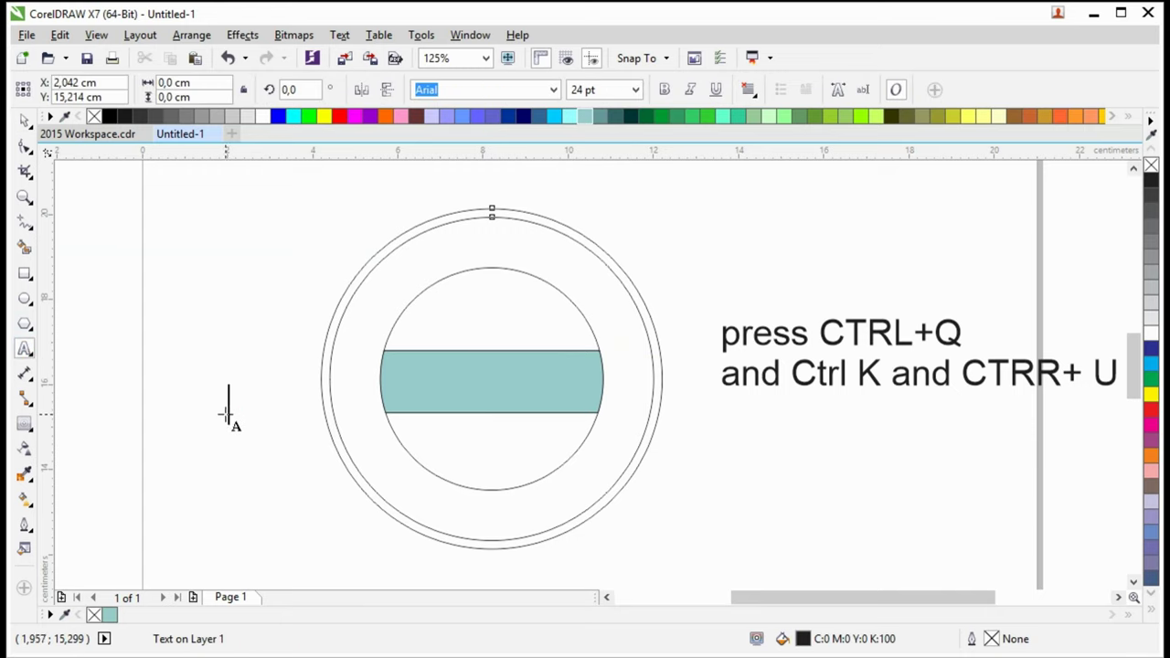
Type THANKS, centre it in the teal band, and set it to Arial MT Black
text(T)
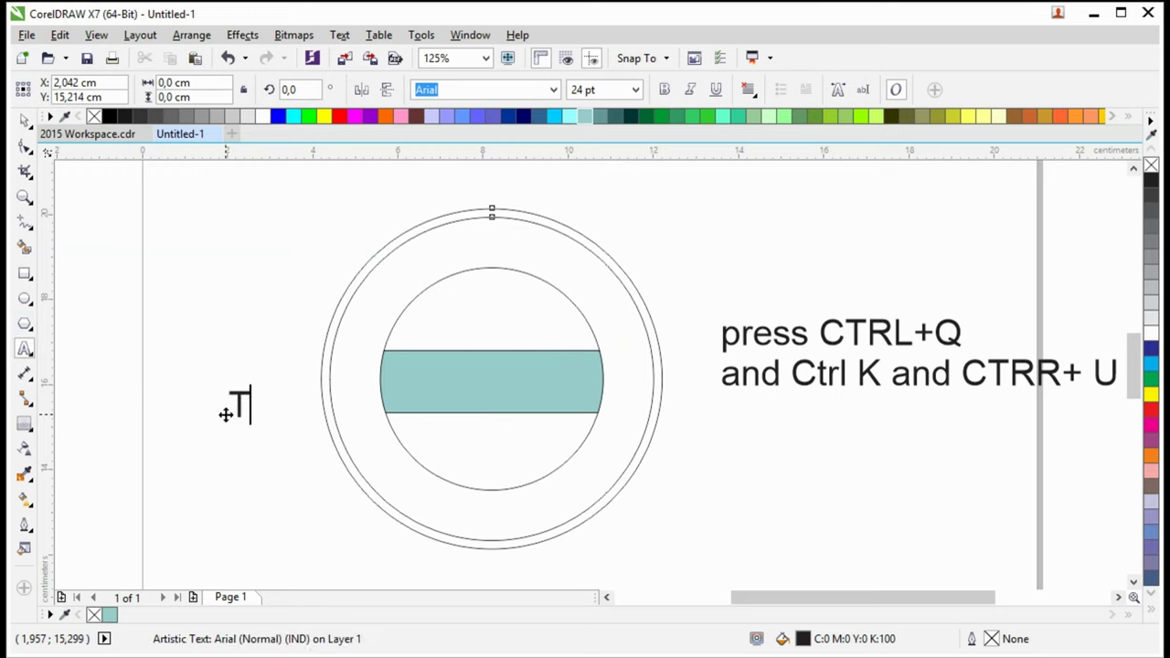
text(HANKS)
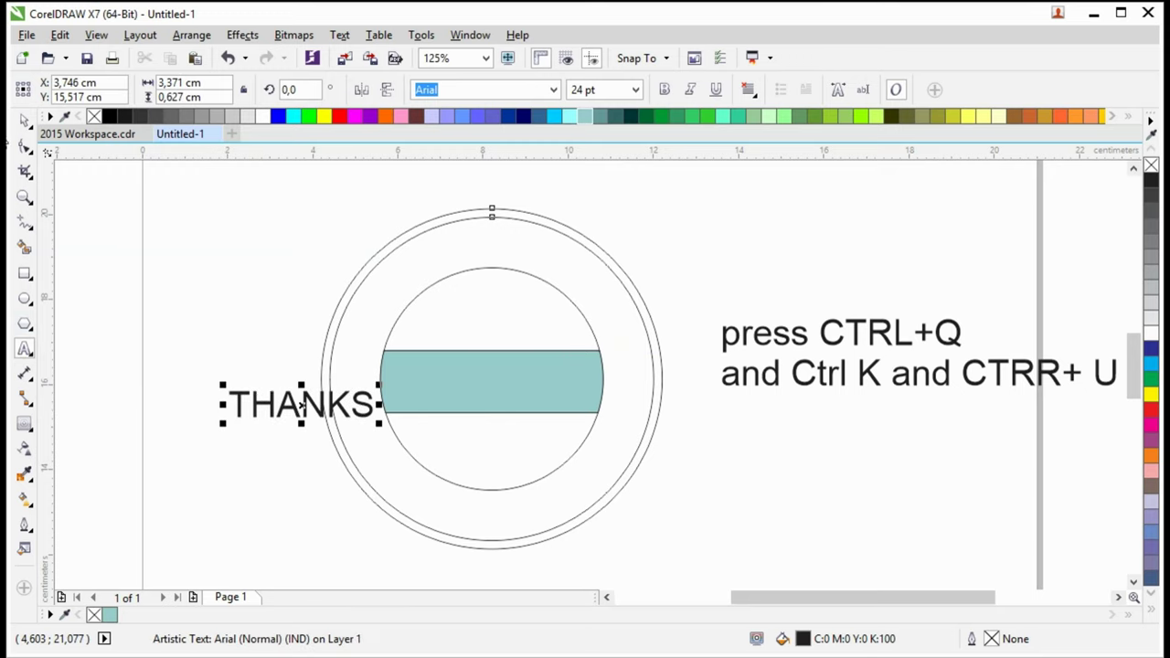
click(24, 119)
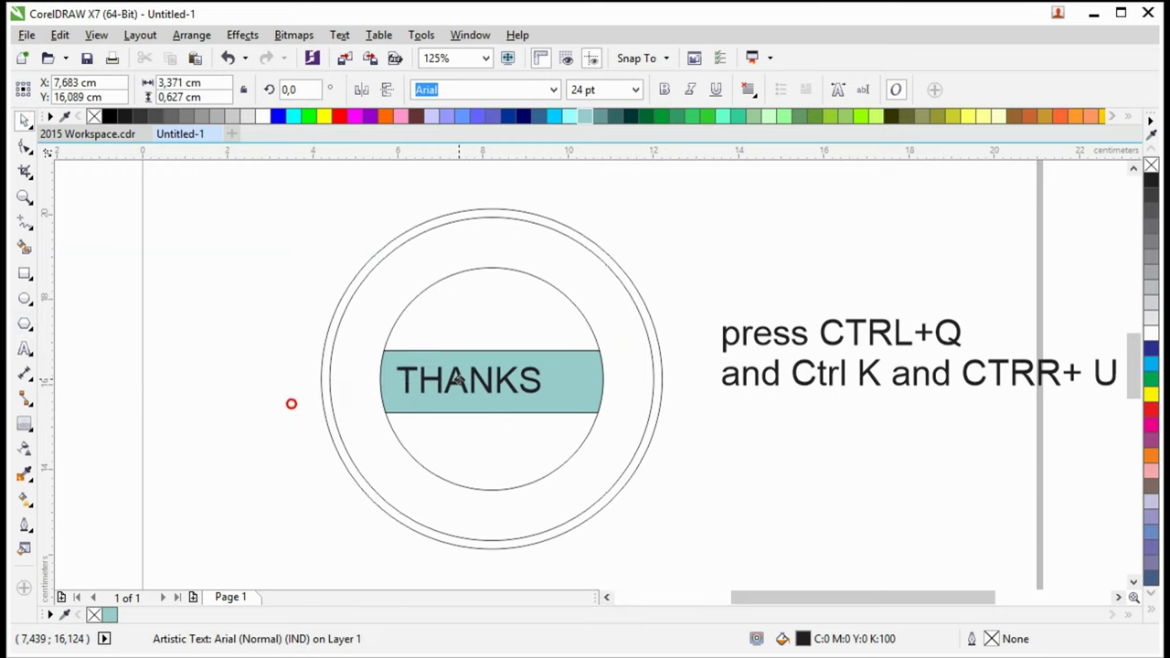
drag(295, 407, 480, 382)
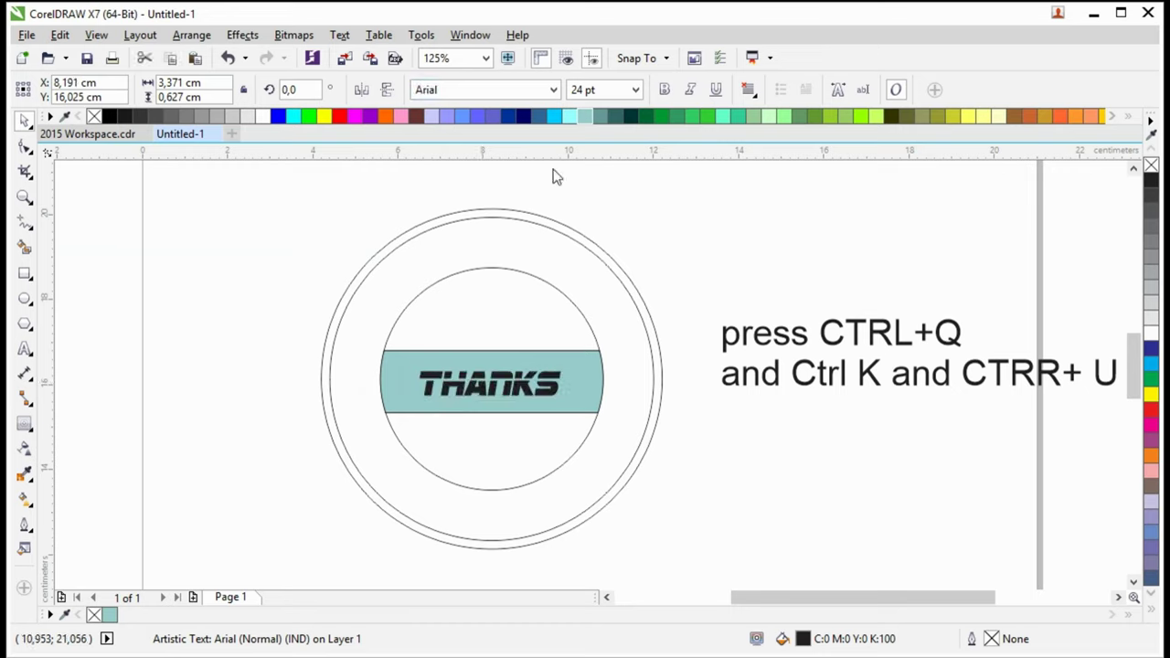
click(543, 289)
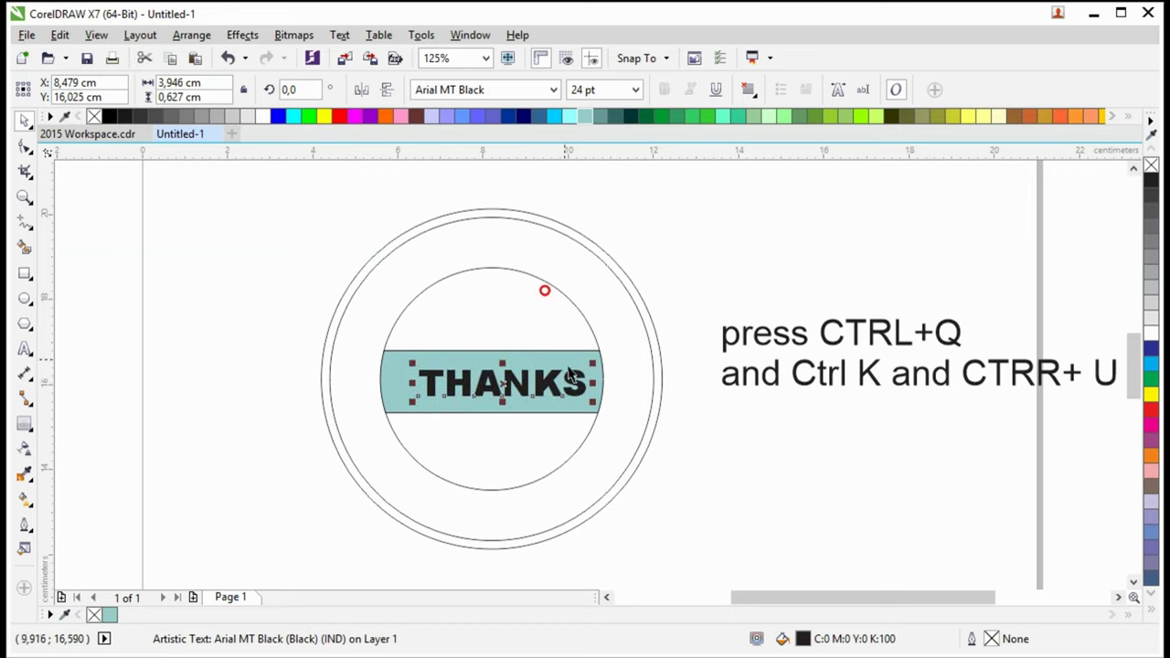
drag(552, 390, 546, 390)
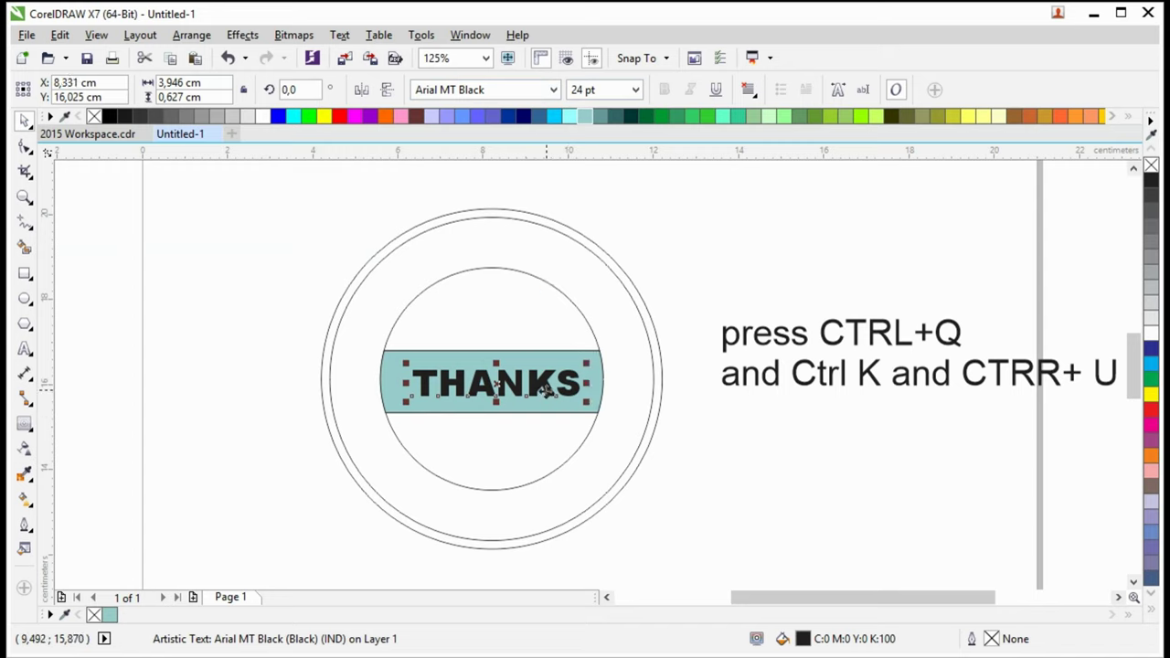
drag(265, 572, 692, 195)
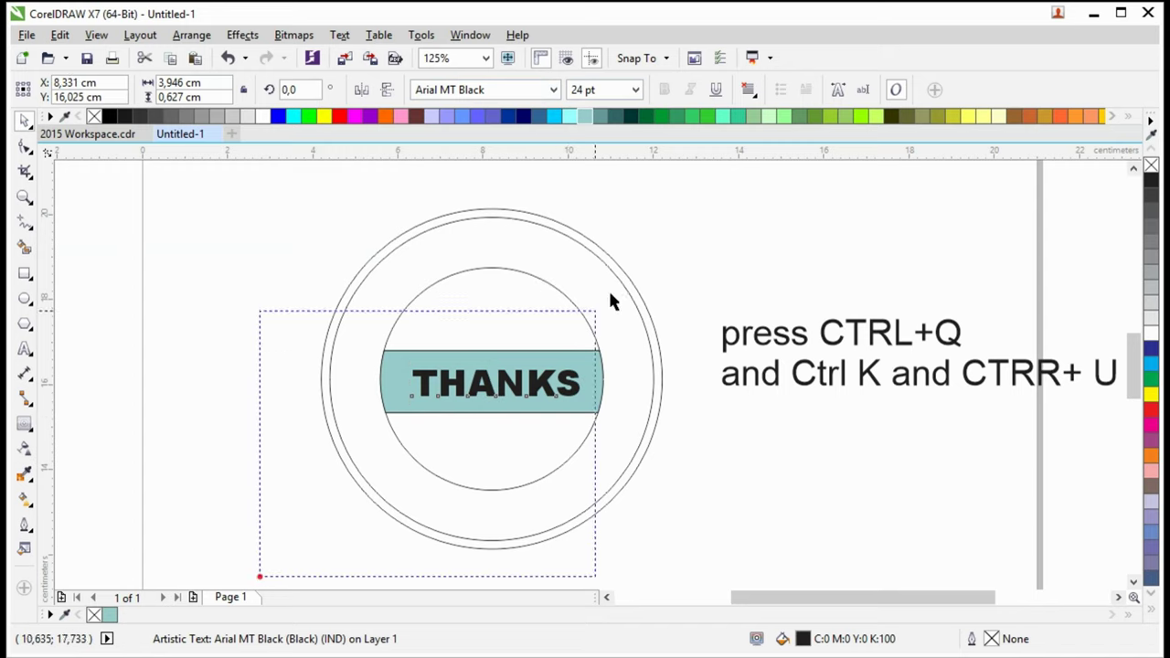
Give all stamp objects no fill and 3 pt black outlines
click(95, 117)
right_click(109, 117)
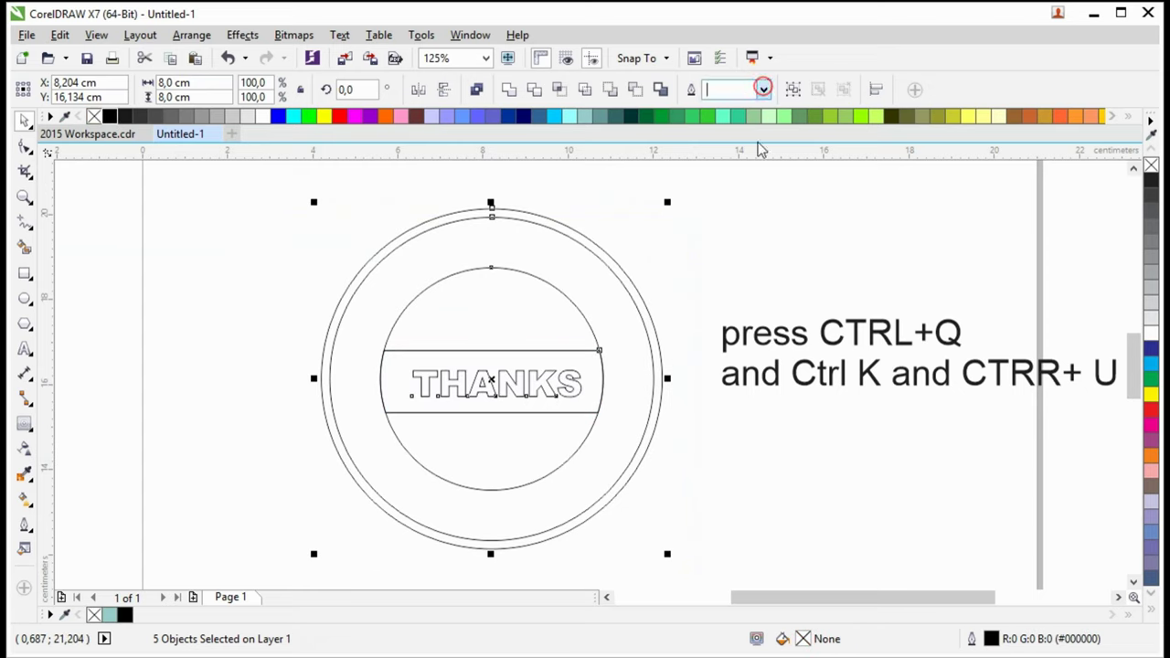
text(1,5)
key(Return)
click(763, 90)
text(3)
key(Return)
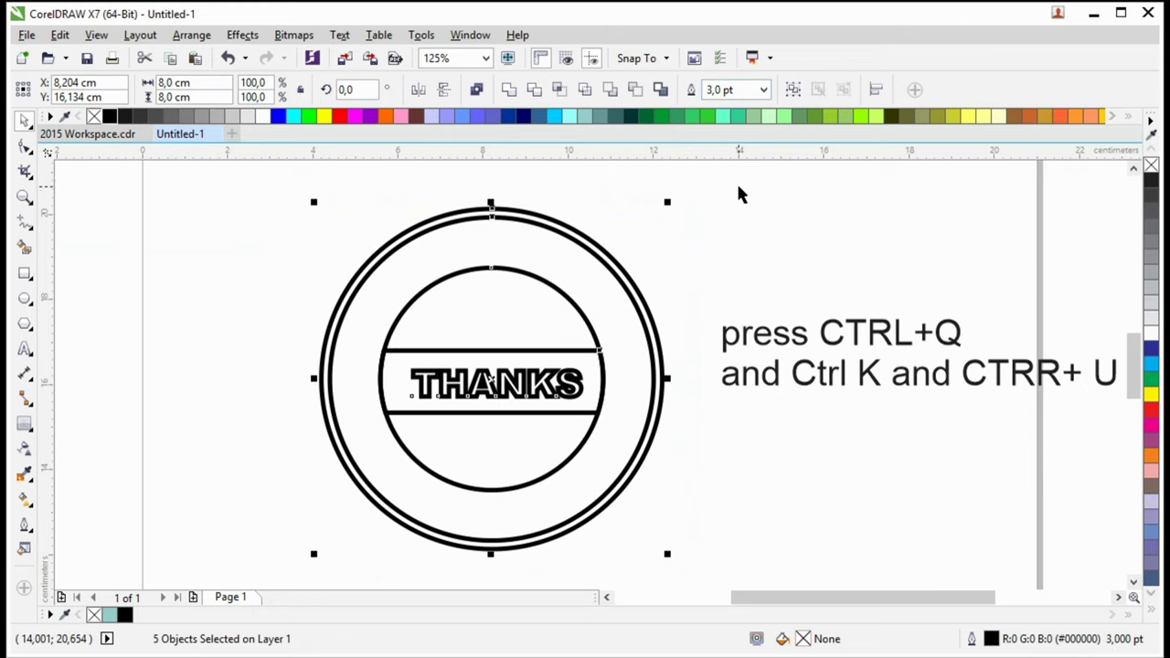
Fill THANKS solid black and remove its outline
click(707, 230)
click(499, 386)
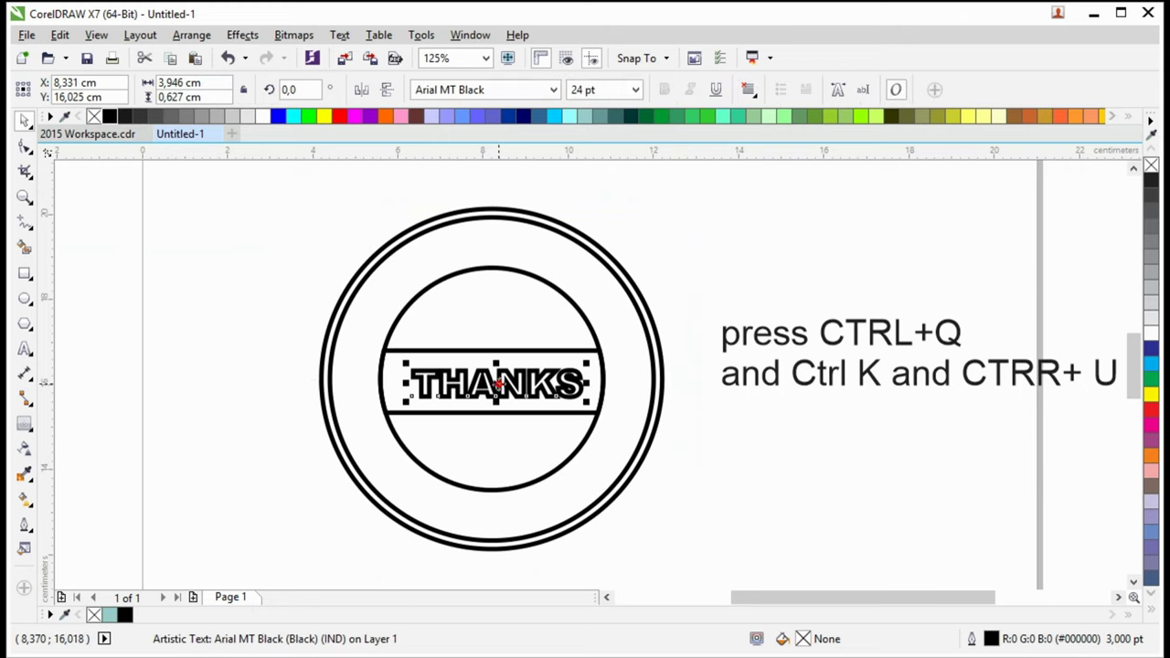
click(109, 116)
right_click(94, 117)
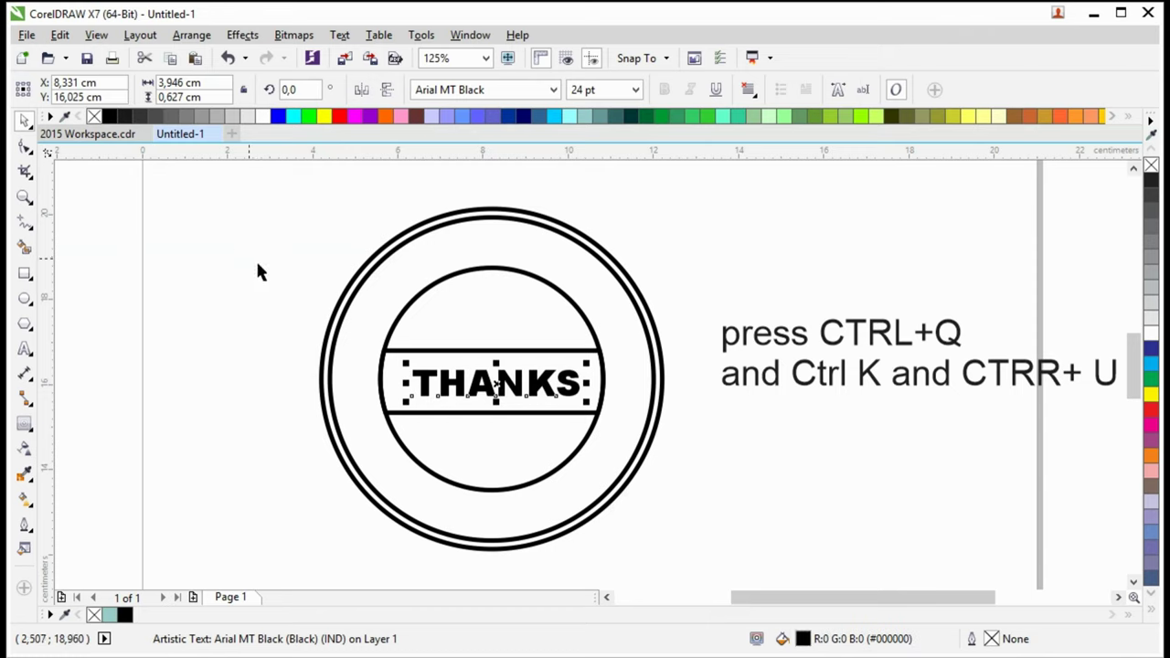
click(269, 267)
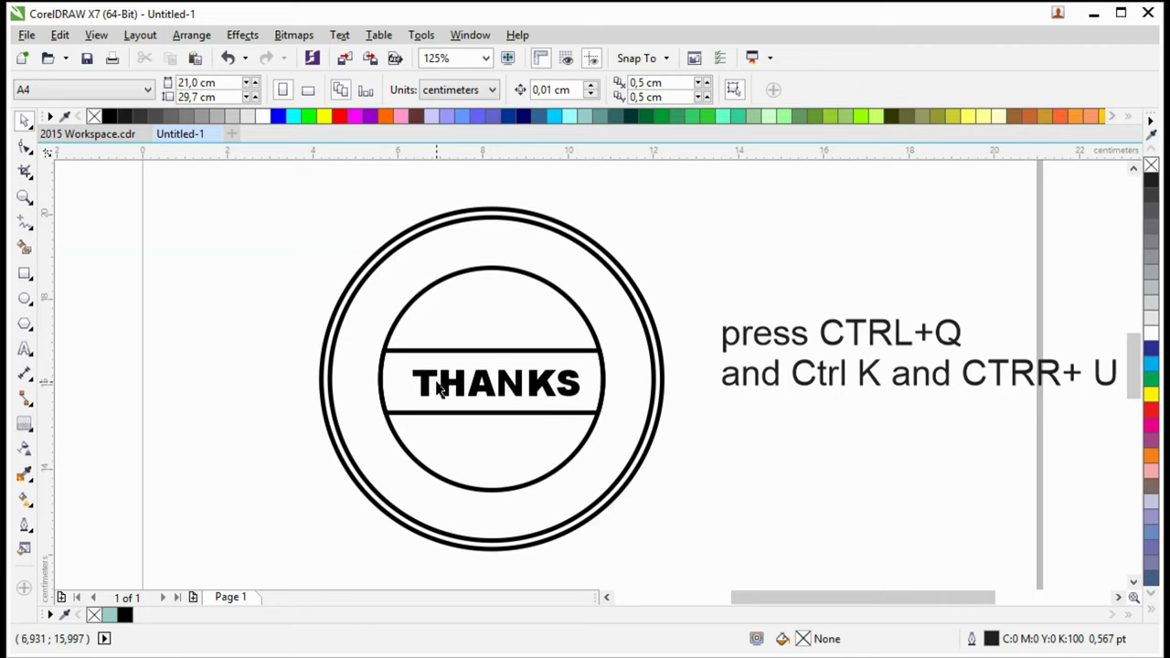
click(424, 378)
Type TERIMA KASIH along the top arc of the inner circle
click(205, 332)
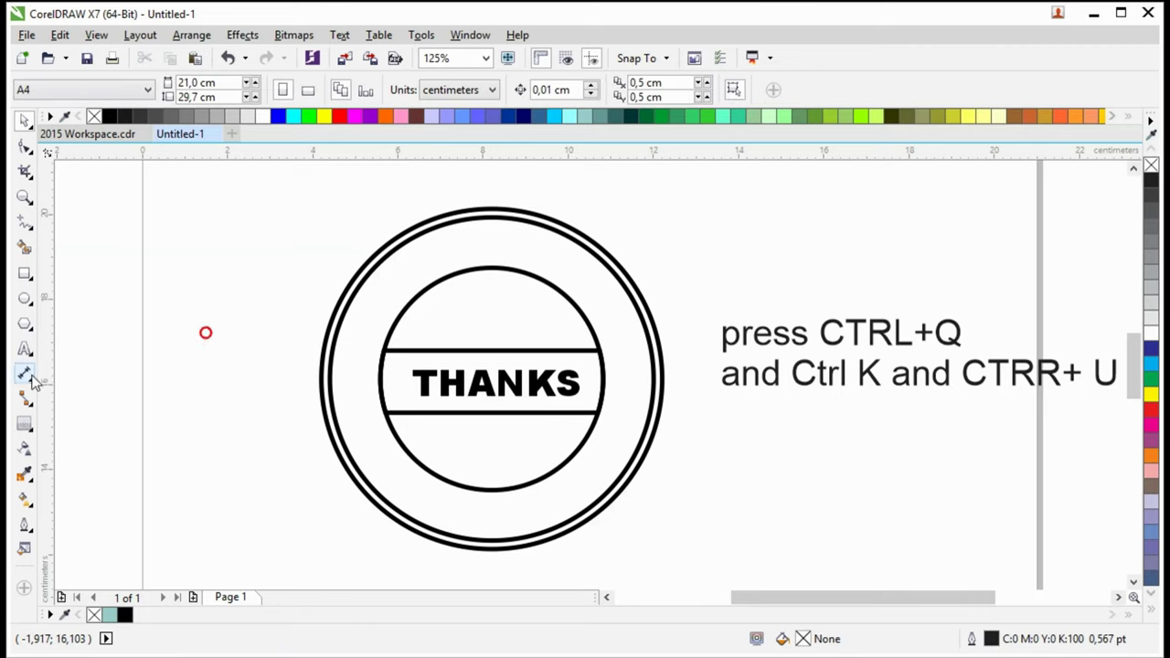
click(25, 348)
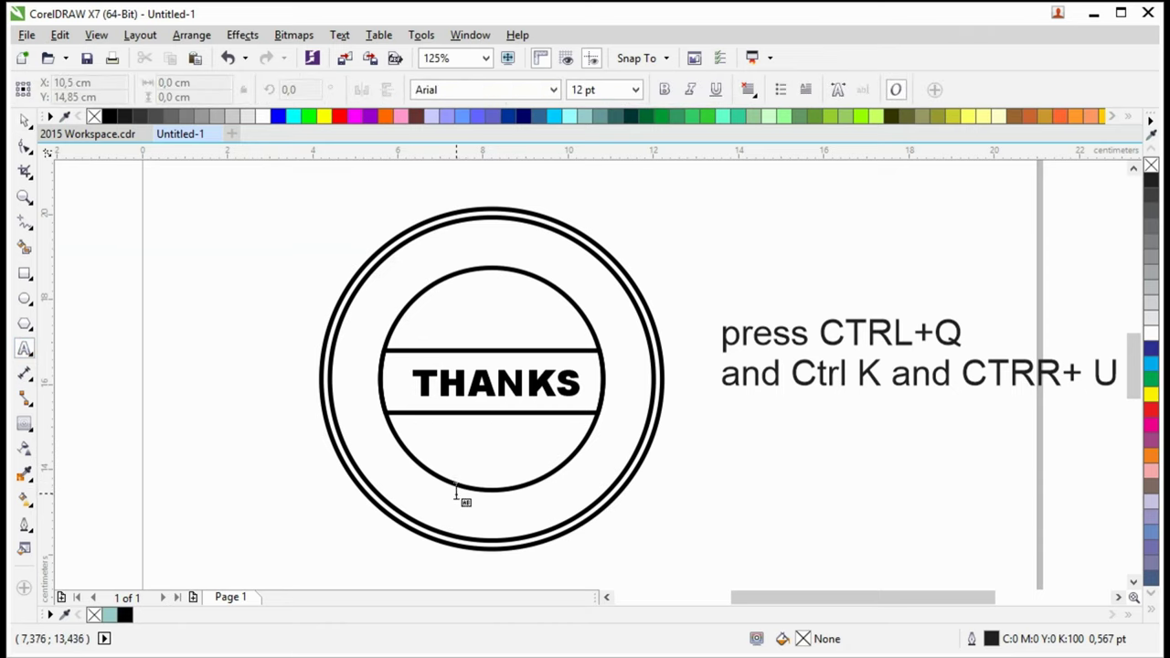
click(453, 265)
key(ctrl+z)
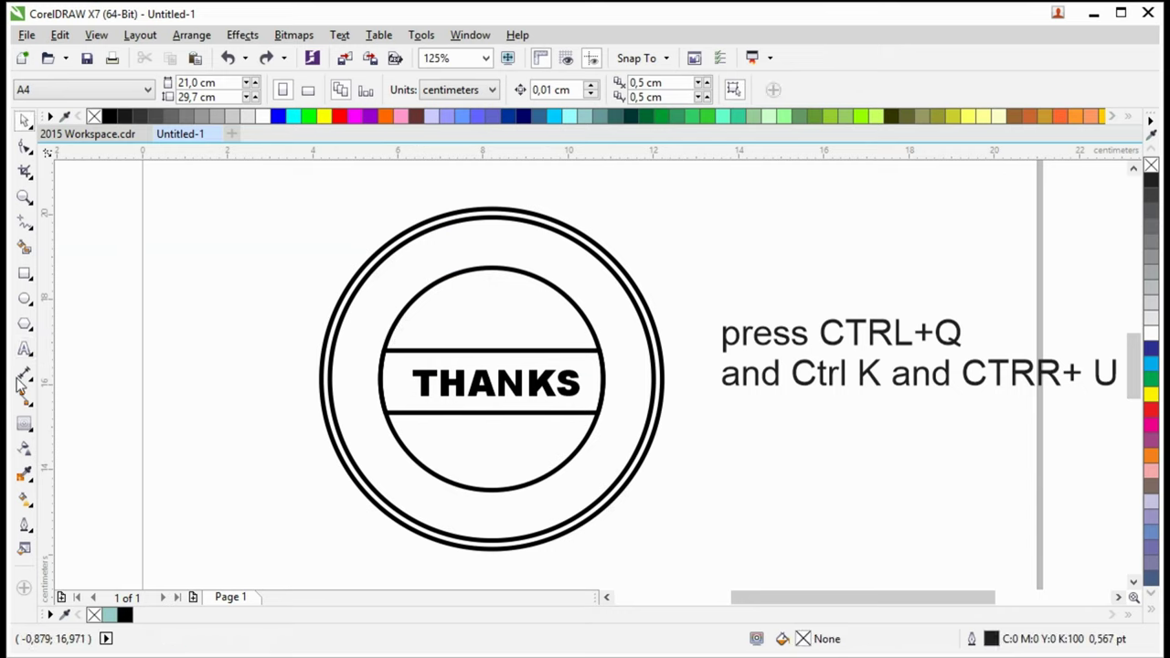
click(26, 352)
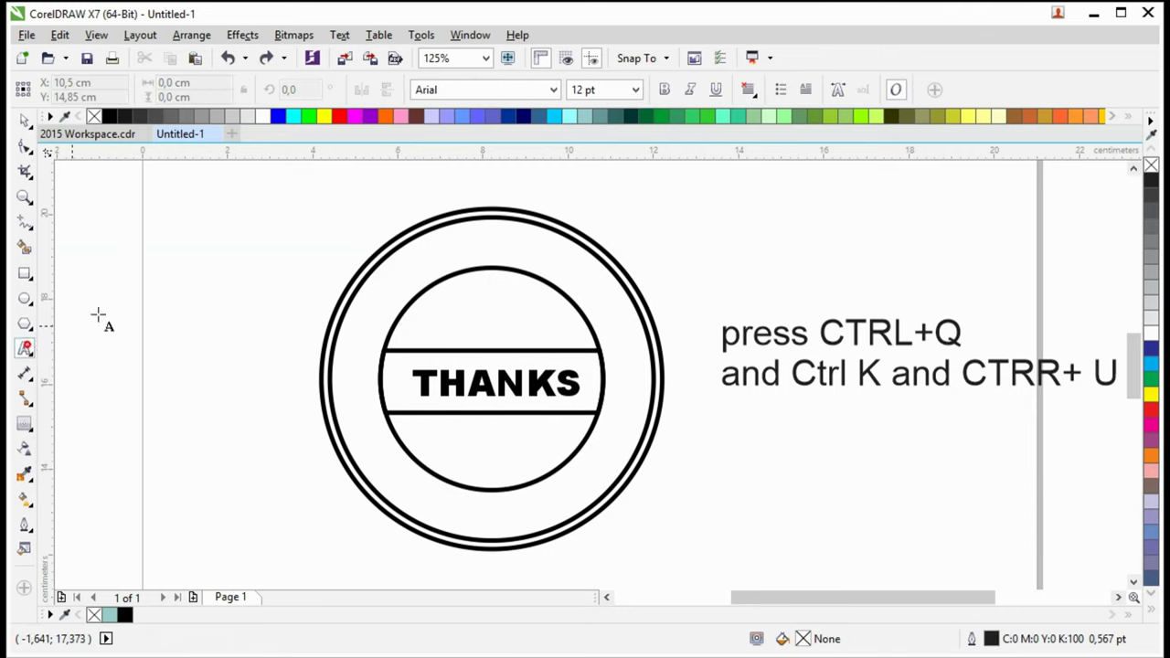
click(482, 266)
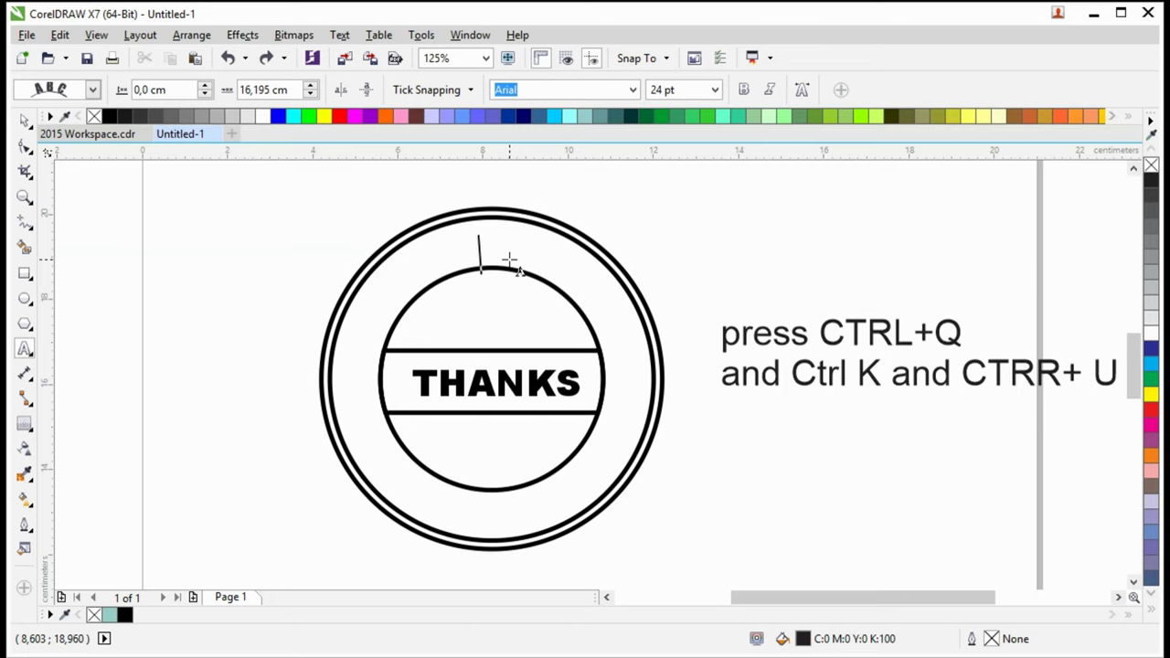
text(fo)
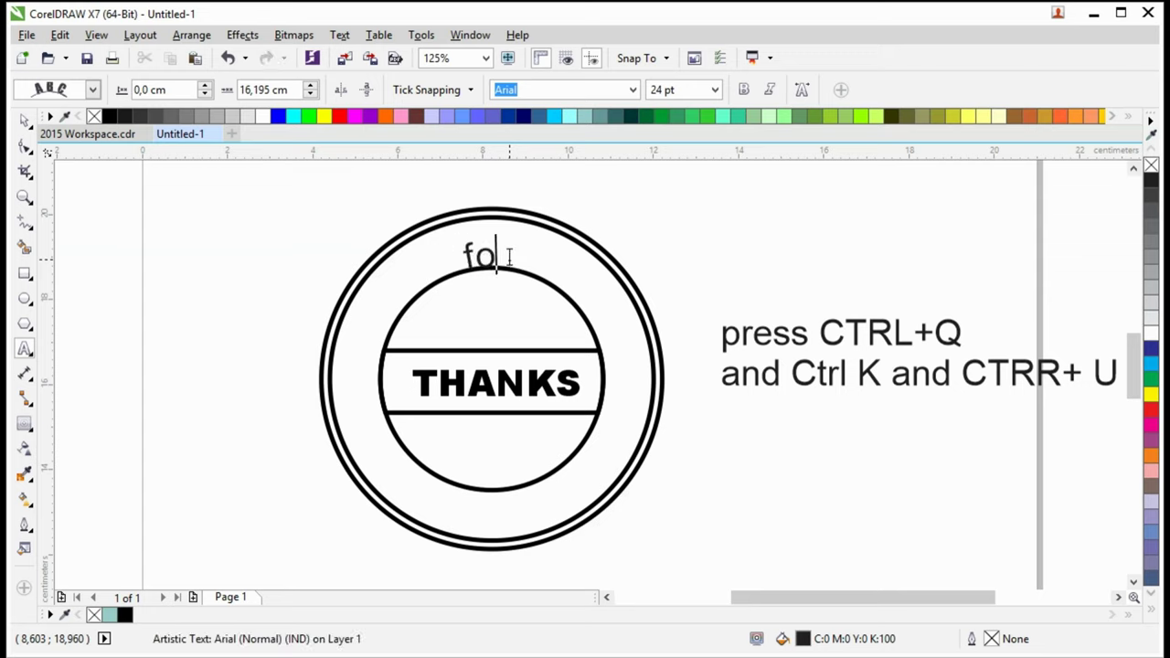
key(BackSpace)
key(BackSpace)
text(ERIMA KAS)
text(IH)
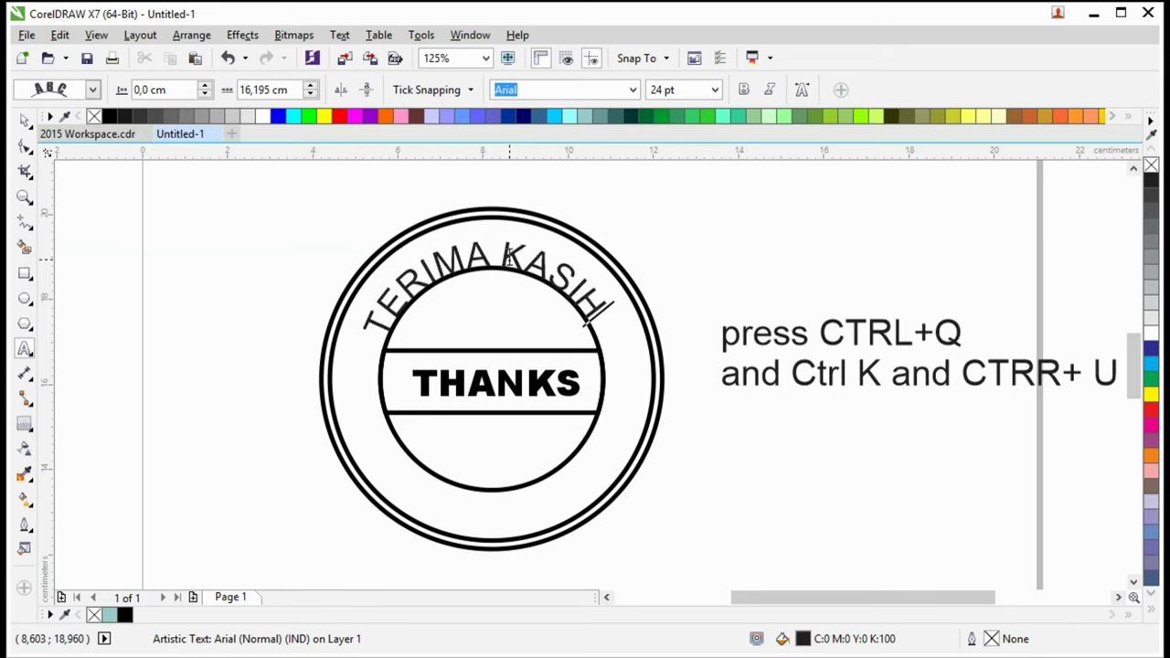
key(Escape)
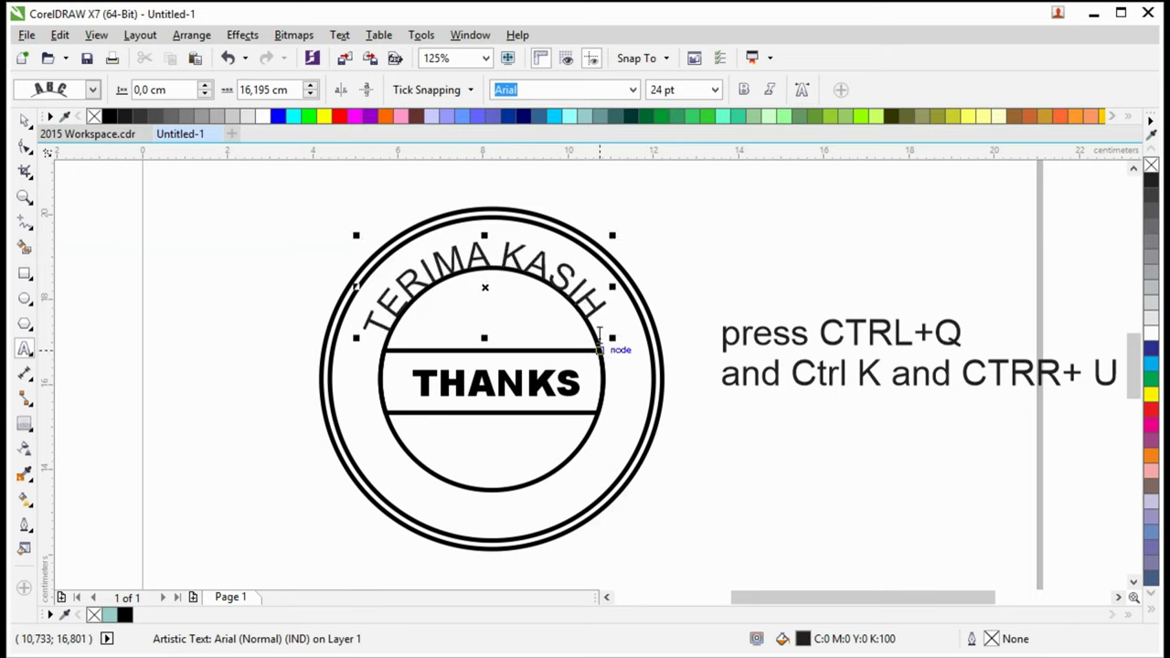
Type curved text along the circle's bottom and flip it to read upright
click(481, 537)
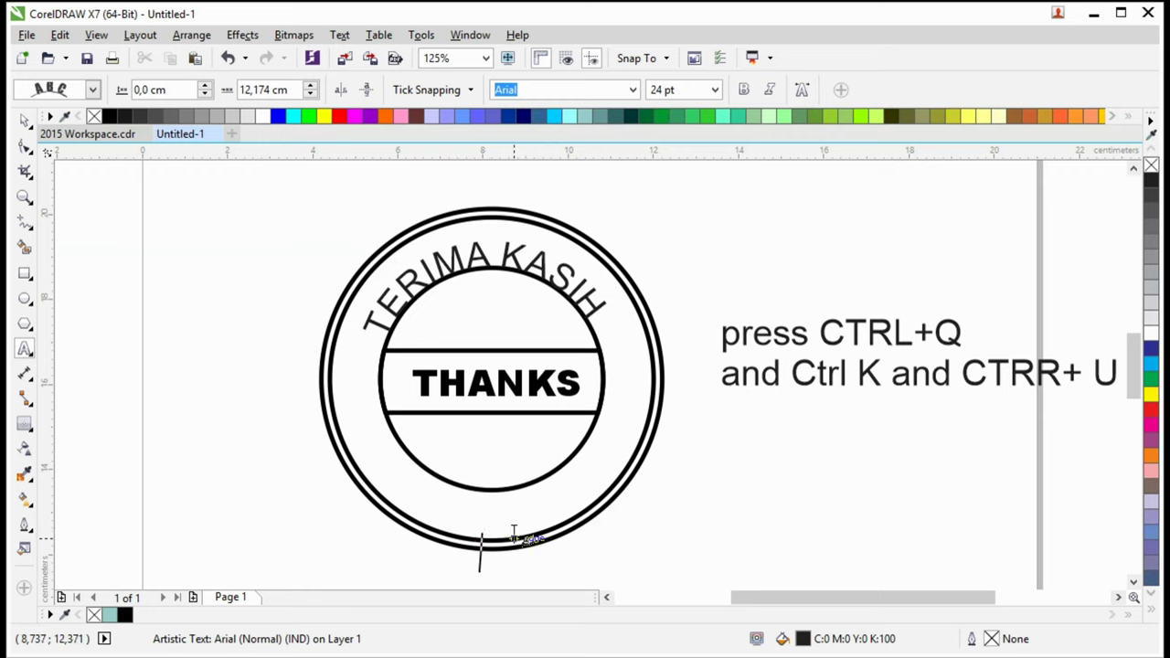
text(TELAH)
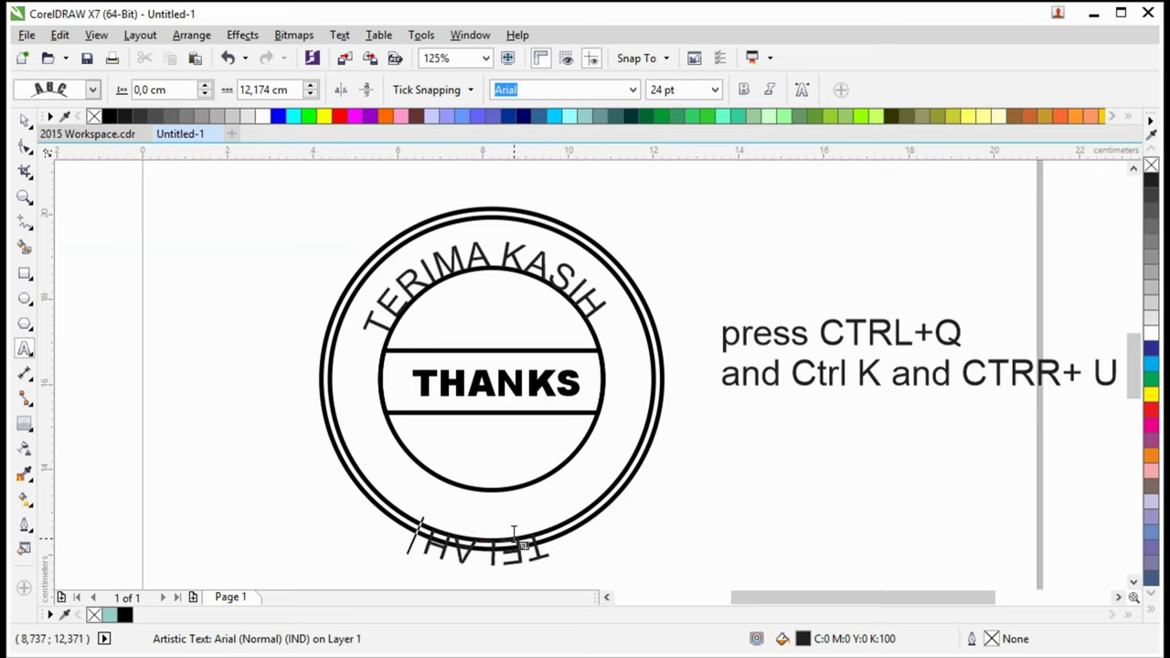
text( MELIHAT)
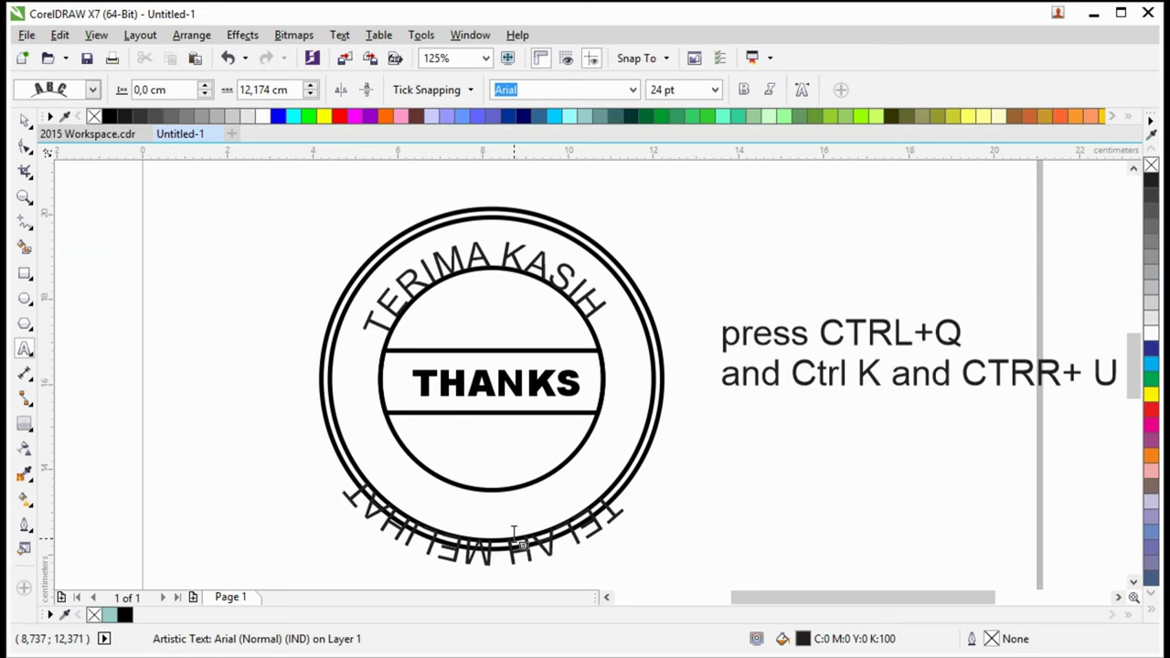
key(BackSpace)
key(BackSpace)
key(BackSpace)
key(BackSpace)
key(BackSpace)
key(BackSpace)
key(BackSpace)
key(BackSpace)
text(MACTHING)
click(25, 120)
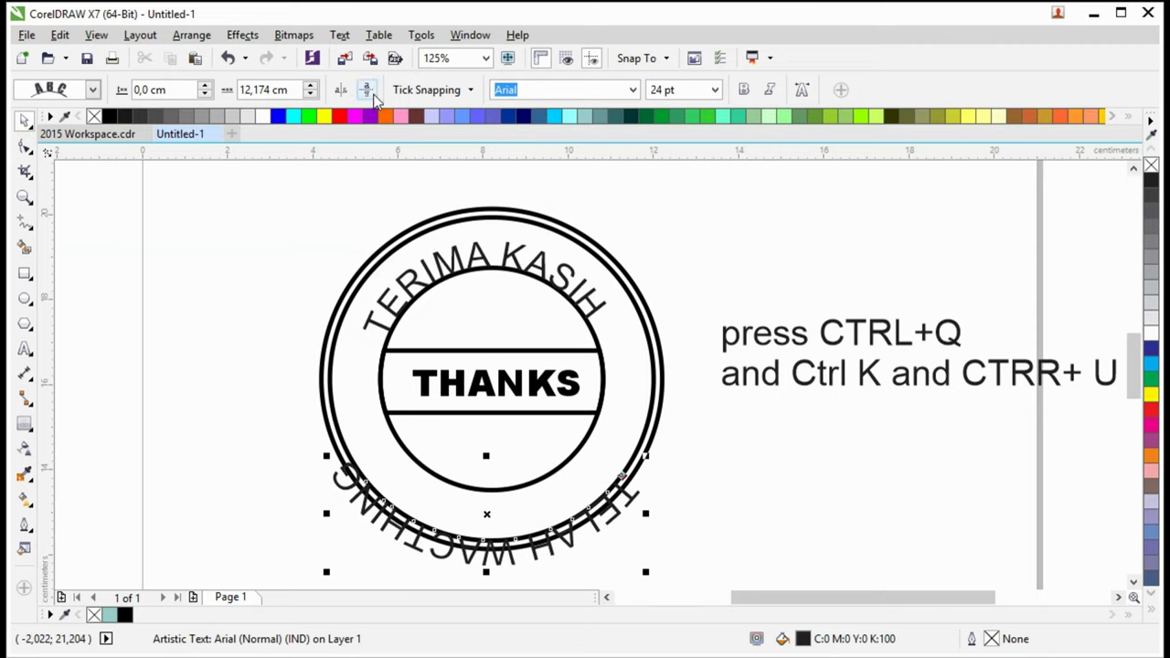
click(370, 92)
click(344, 91)
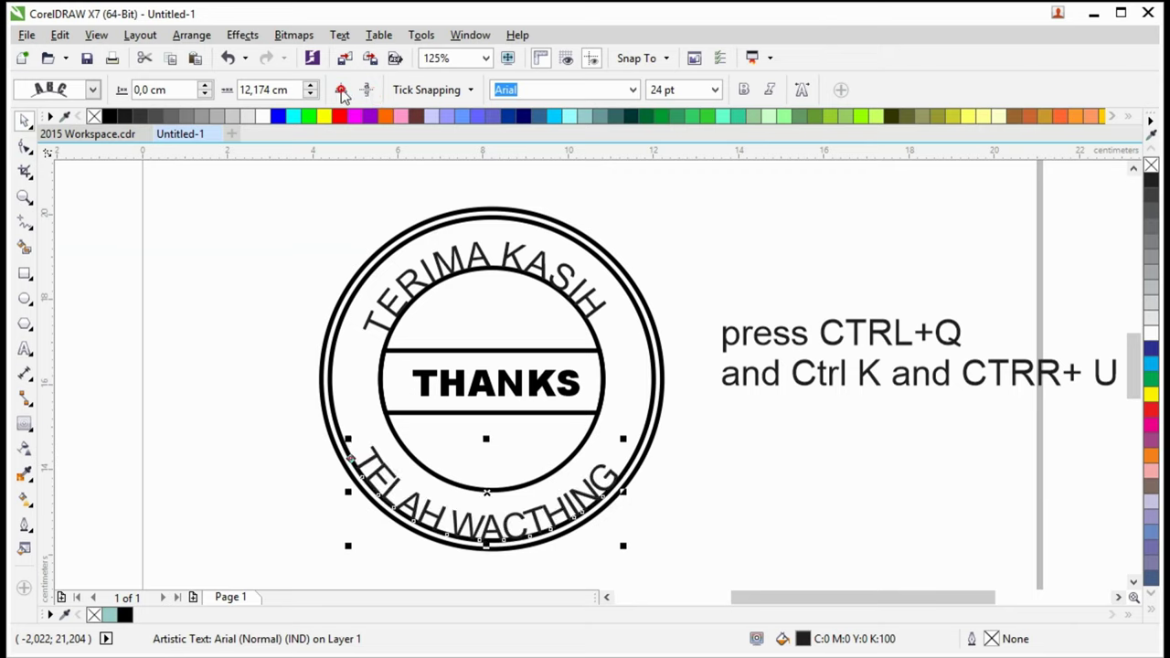
Change the bottom text to FOR WACTHING and offset both curved texts from their paths
double_click(440, 508)
drag(442, 512, 361, 459)
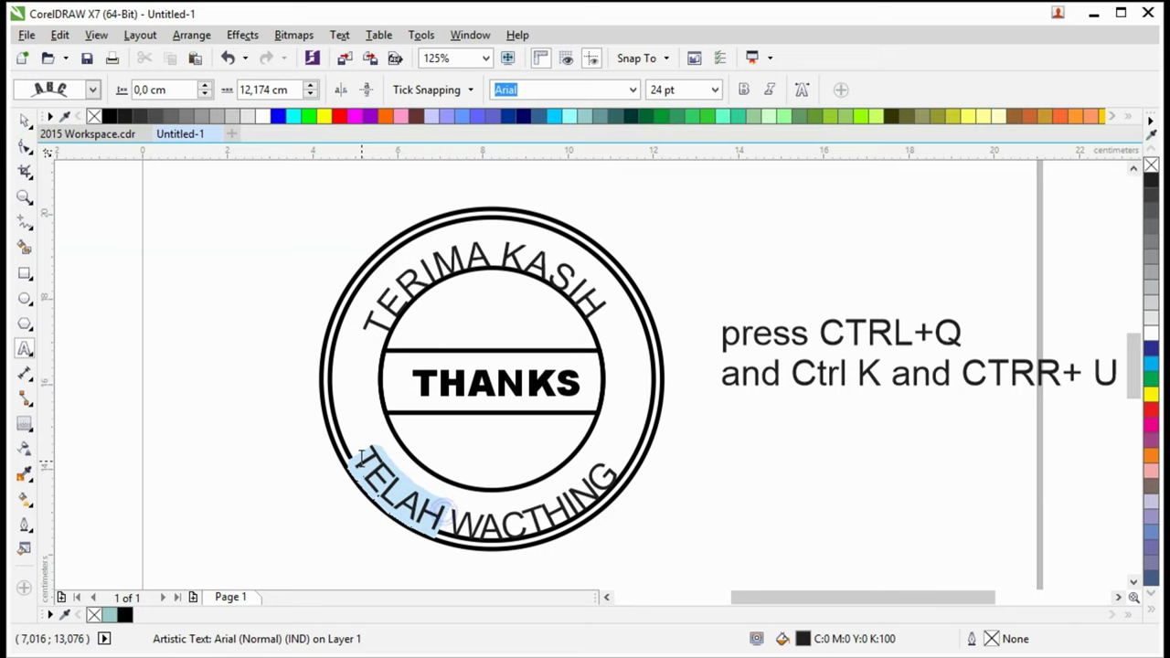
text(FOR)
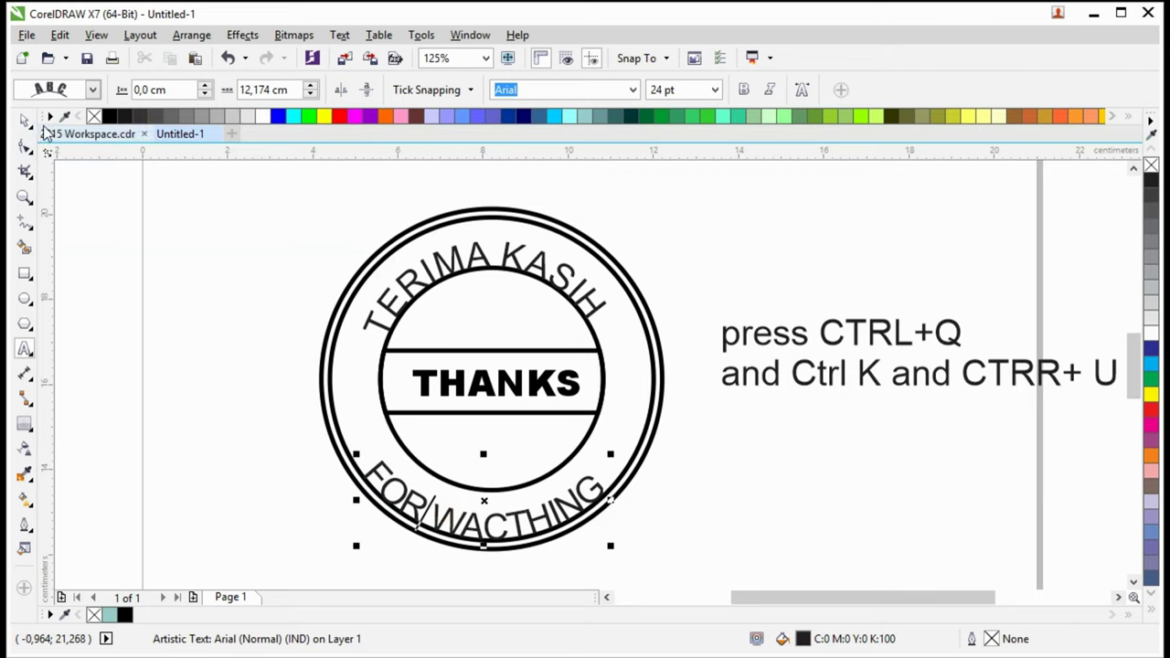
click(25, 119)
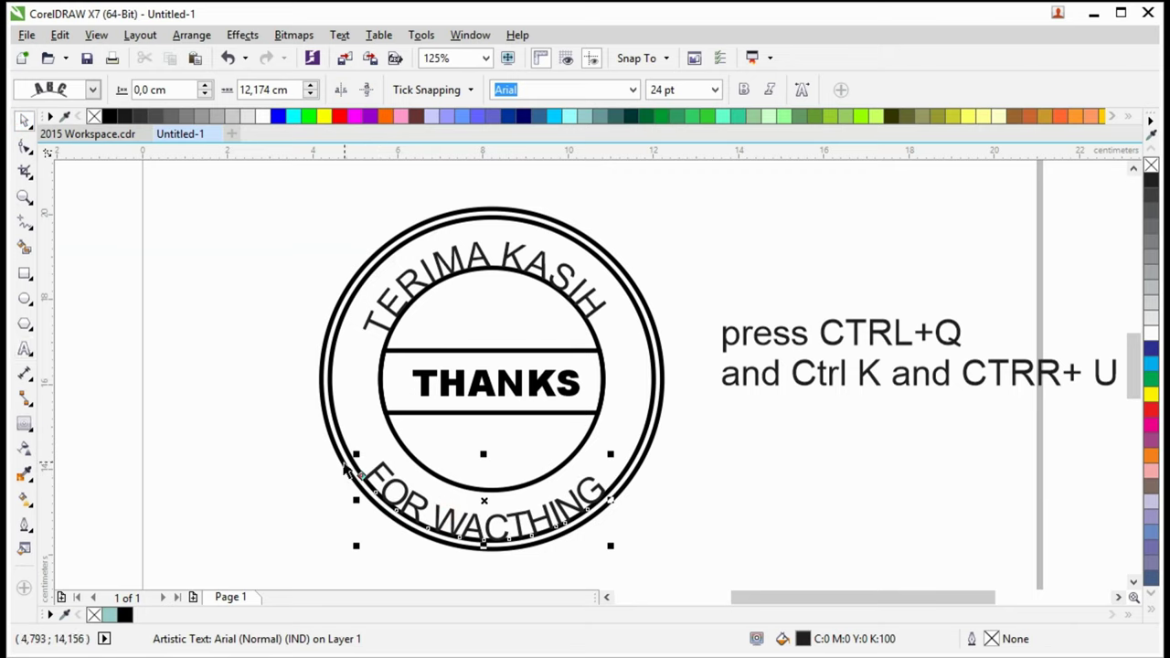
drag(360, 475, 366, 462)
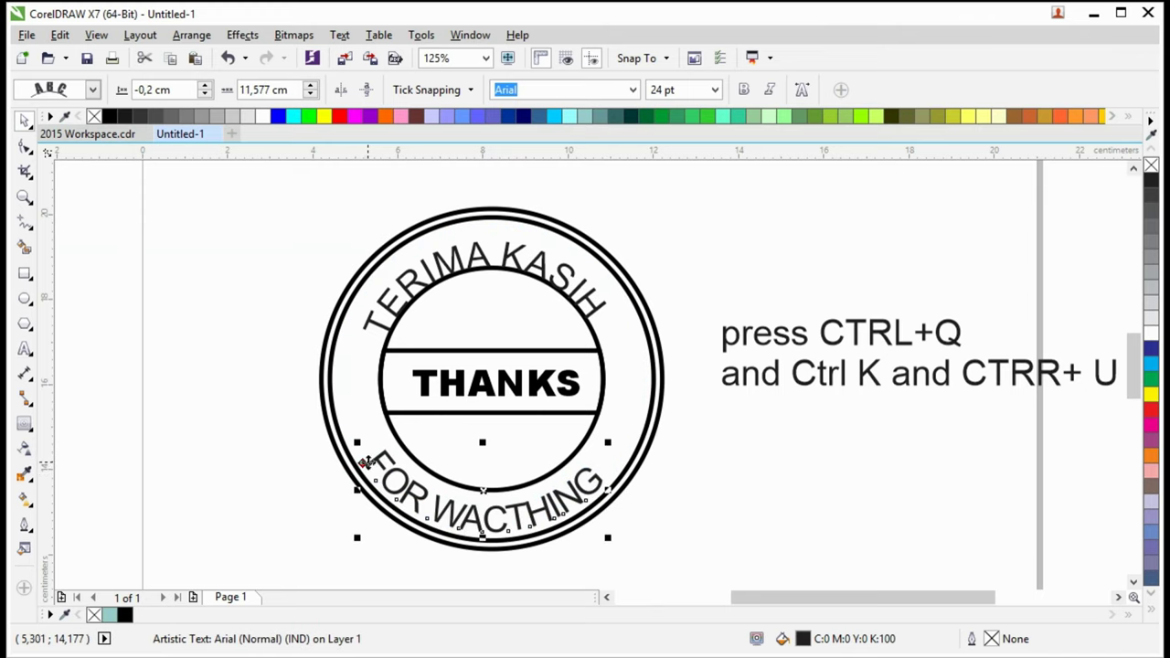
click(381, 311)
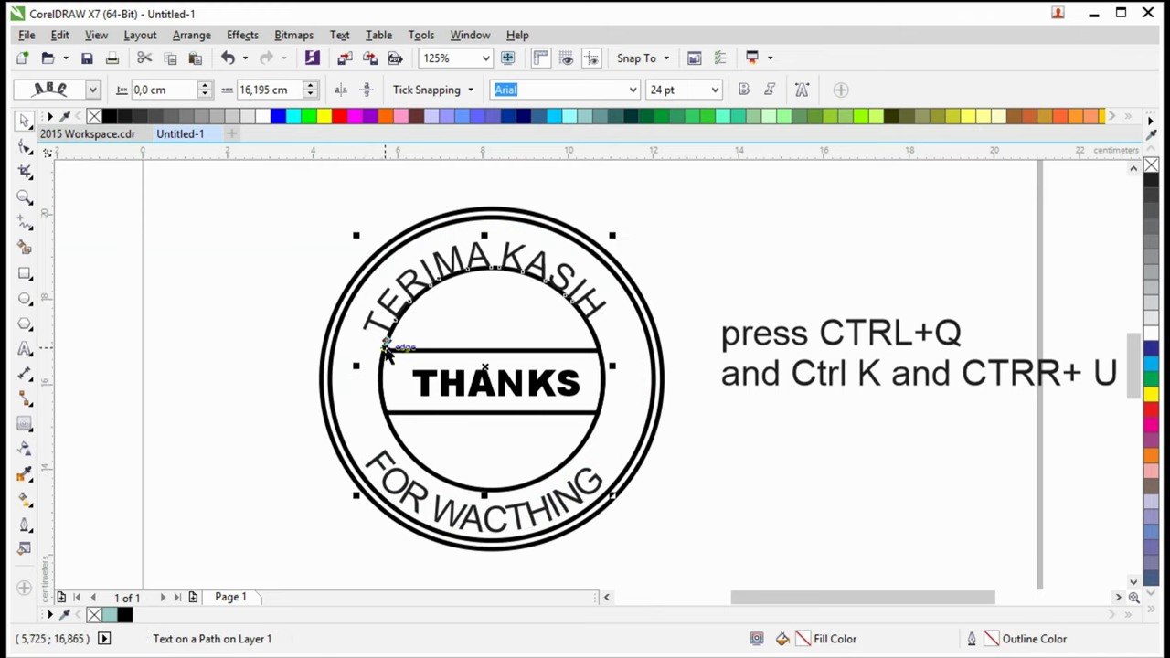
mouse_move(386, 352)
mouse_down()
mouse_move(398, 331)
mouse_move(385, 327)
mouse_up()
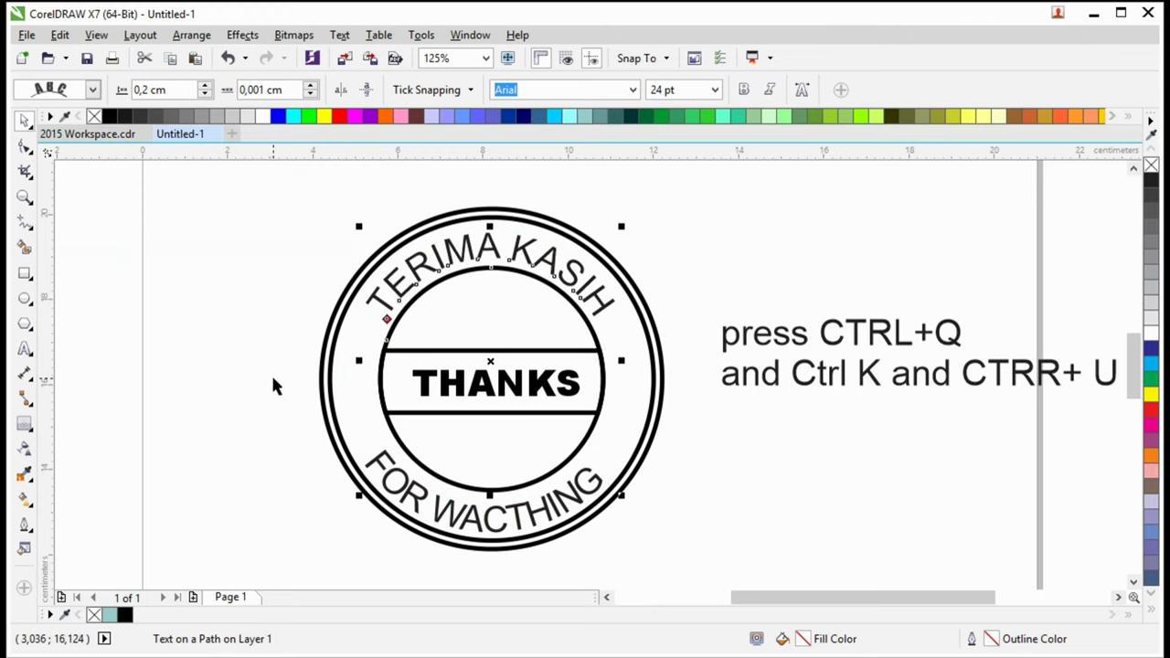
Draw a small black circle left of the band, then delete it
click(25, 300)
scroll(347, 382, up, 2)
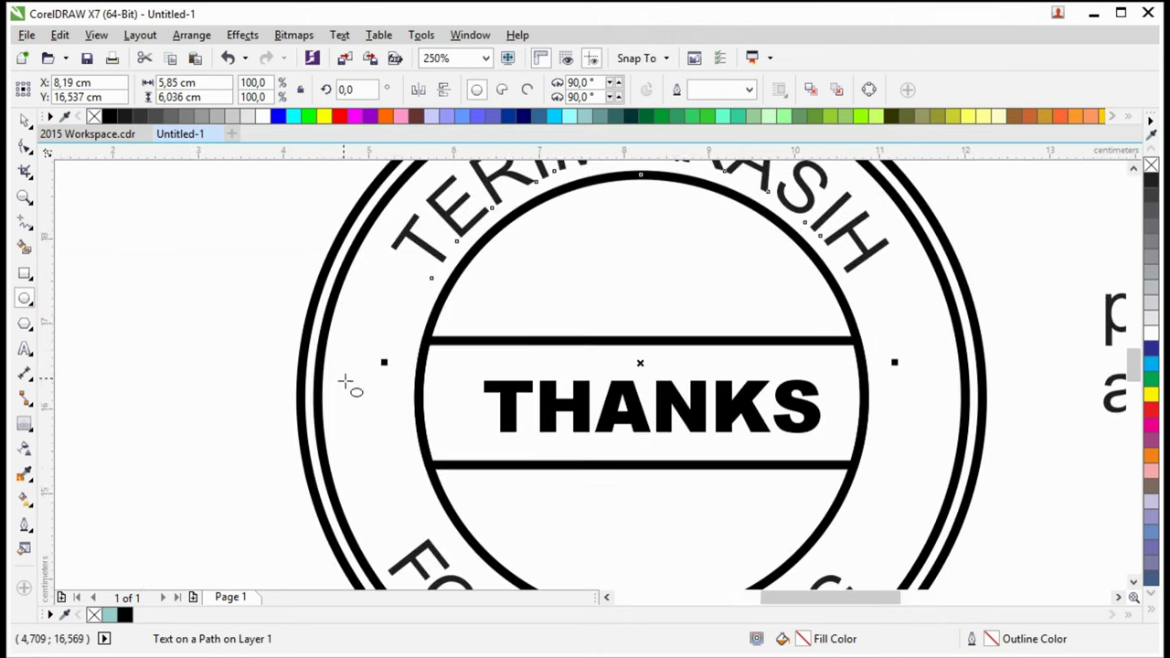
drag(344, 383, 382, 419)
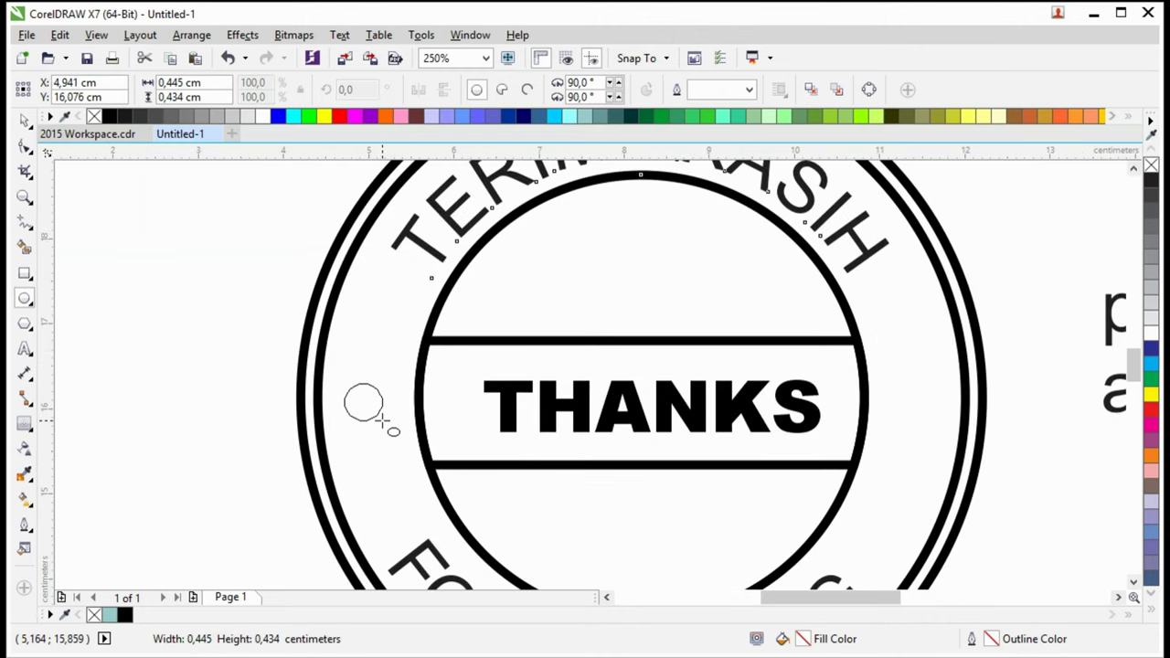
drag(382, 418, 388, 428)
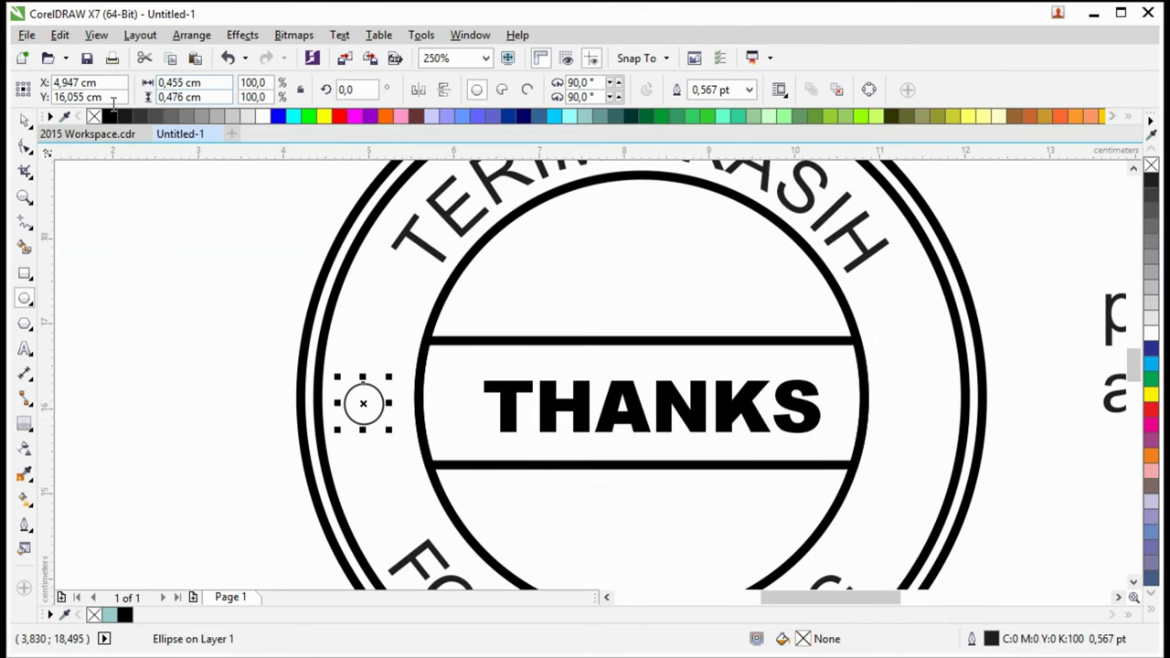
click(109, 116)
right_click(94, 116)
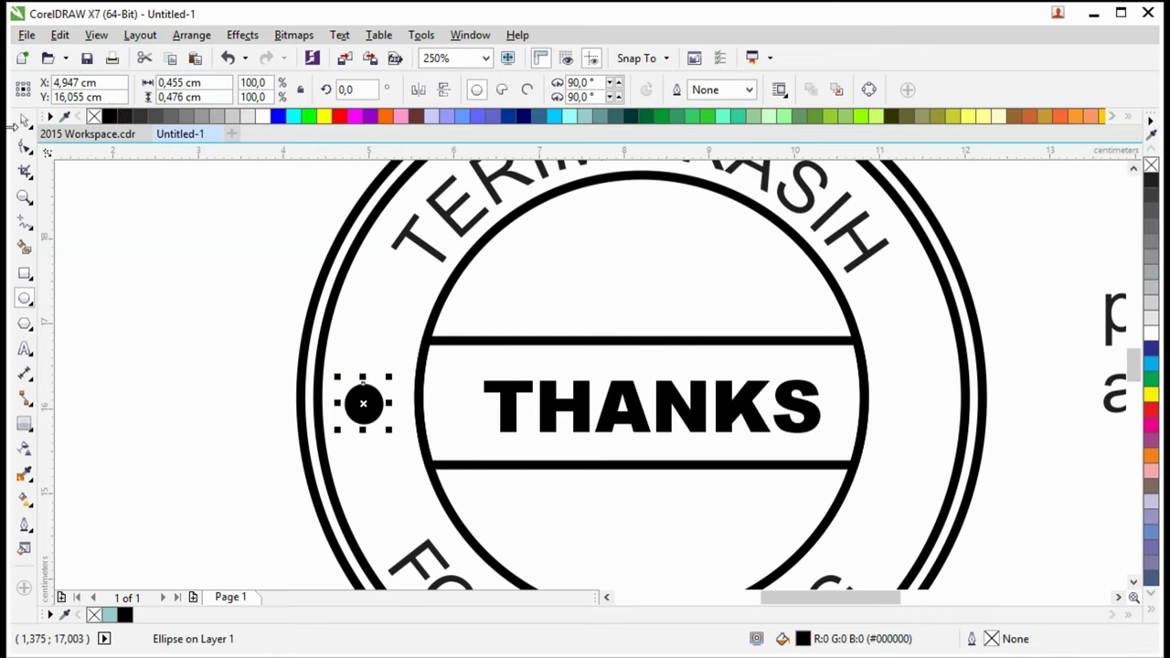
key(Delete)
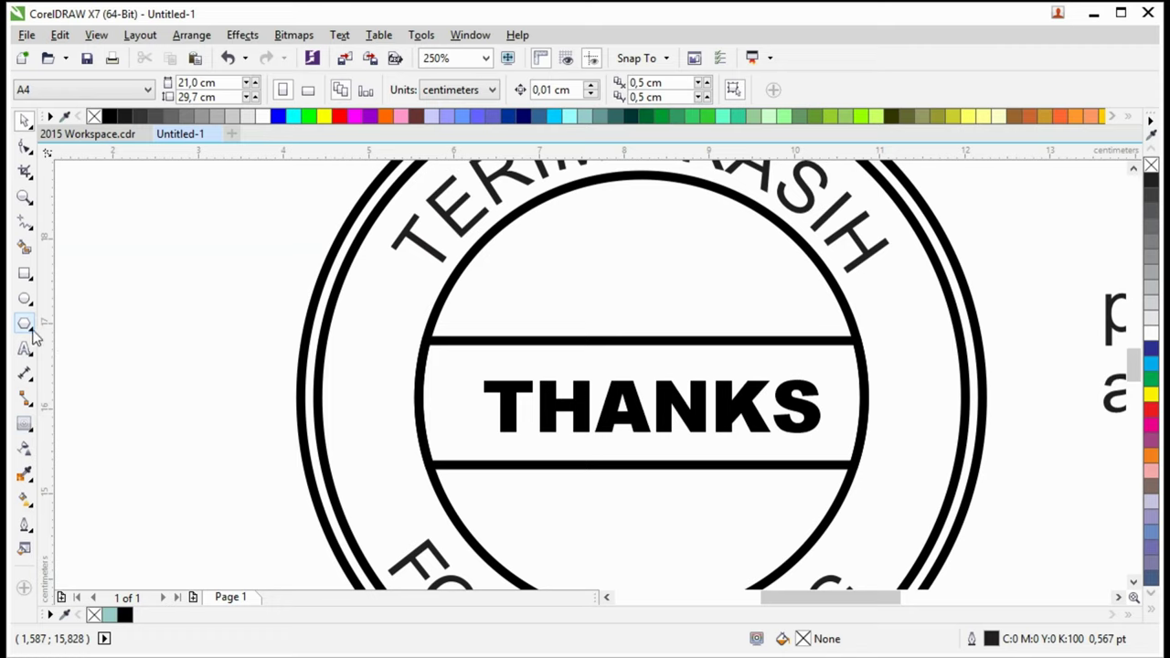
Draw a solid black, outline-free five-pointed star left of THANKS and copy it right
click(25, 323)
drag(338, 376, 385, 422)
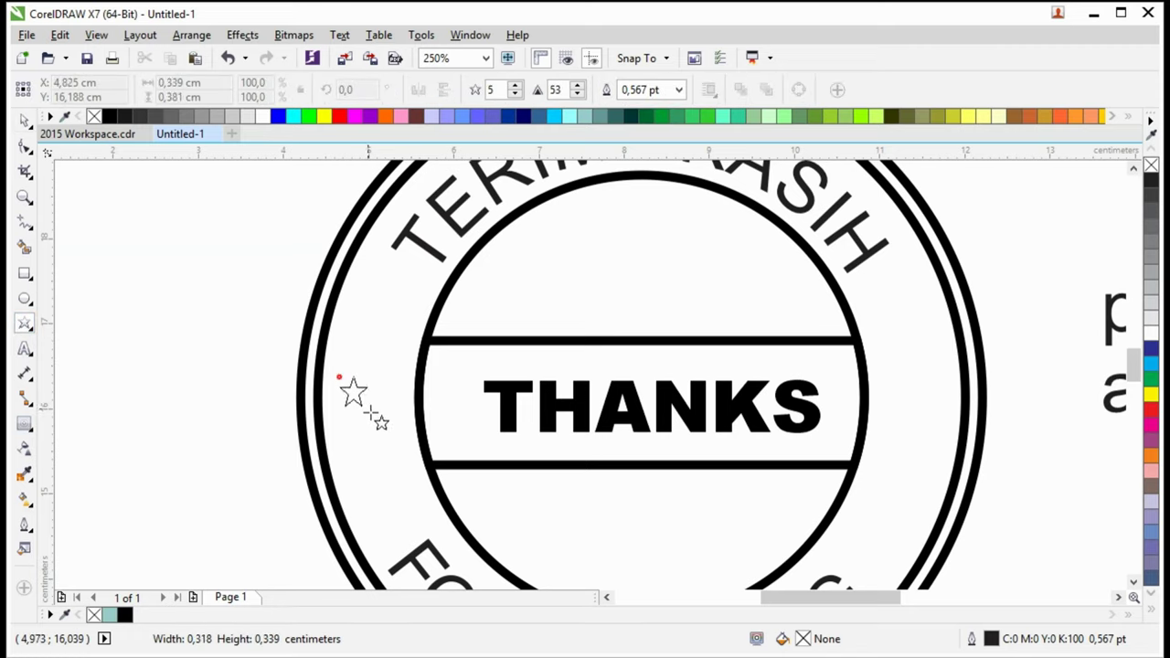
drag(385, 422, 399, 432)
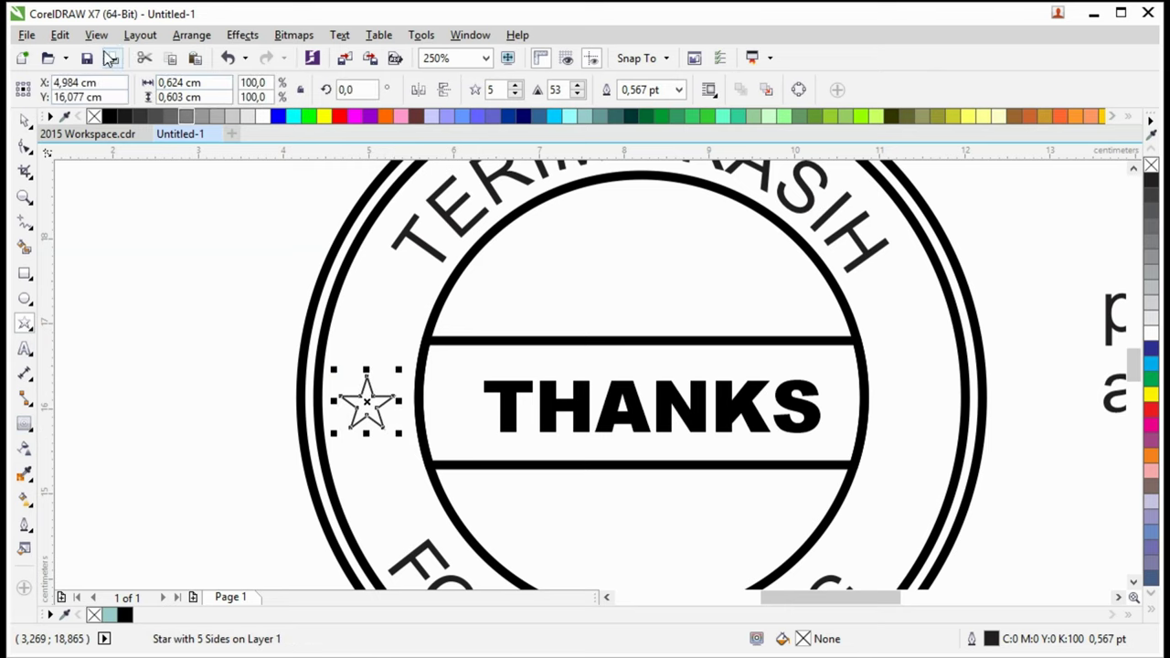
click(109, 116)
right_click(93, 116)
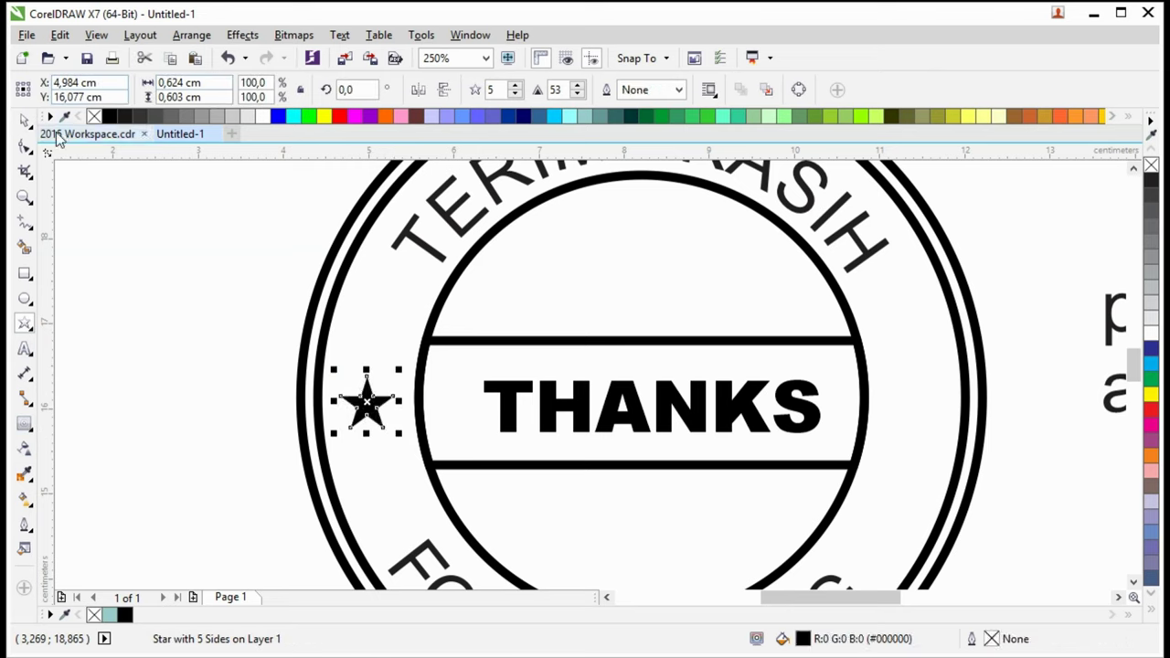
click(25, 125)
drag(367, 402, 915, 412)
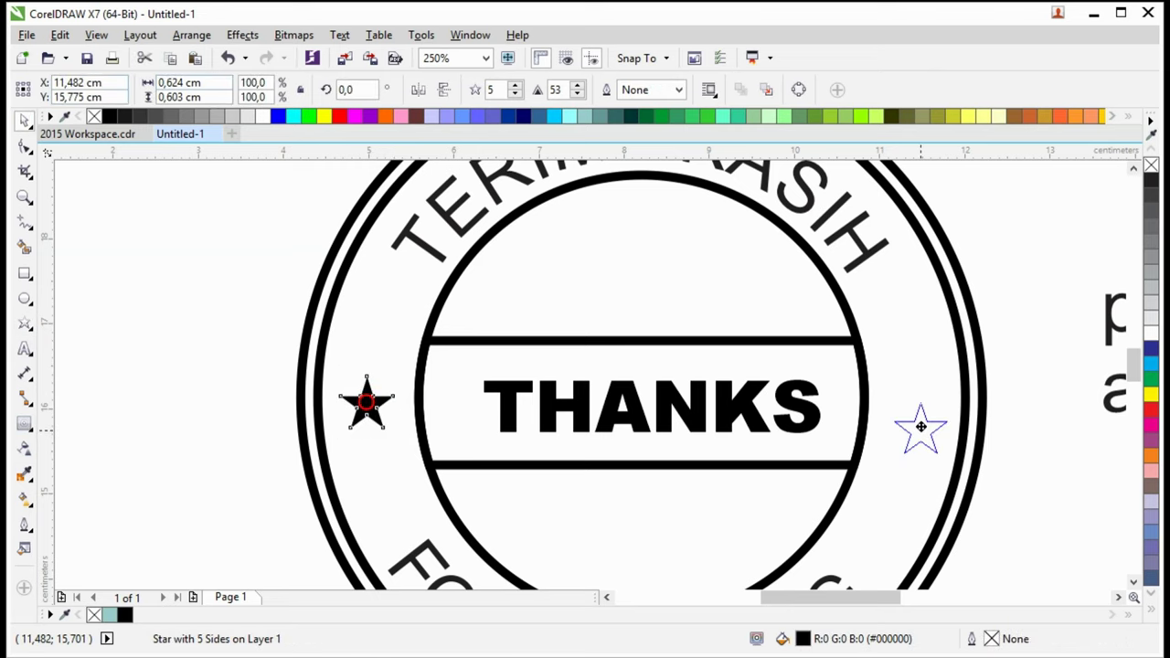
scroll(386, 372, down, 5)
Make the curved TERIMA KASIH and FOR WACTHING captions bold
mouse_move(317, 257)
mouse_down()
mouse_move(553, 463)
mouse_move(505, 344)
mouse_up()
scroll(505, 344, up, 2)
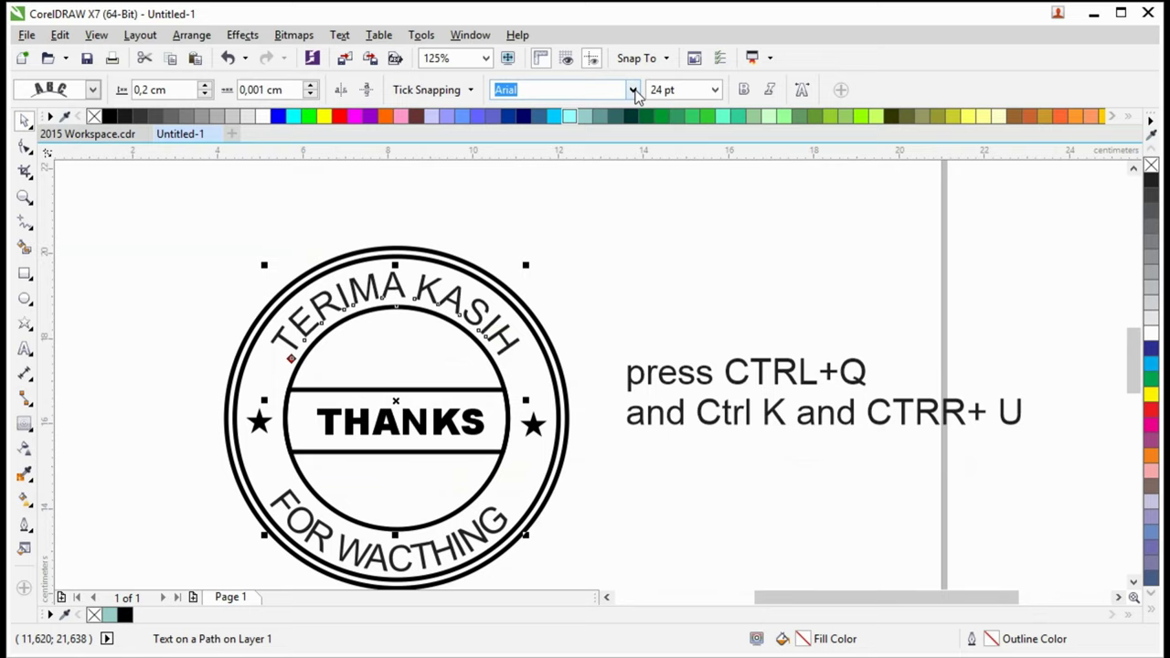
click(741, 89)
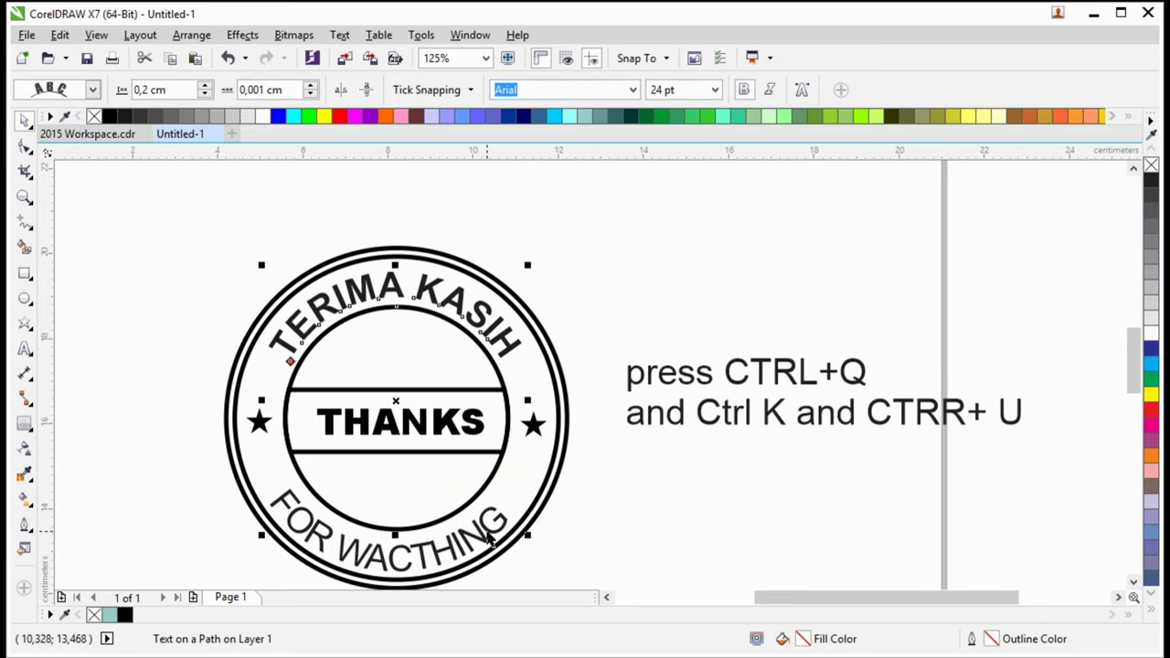
click(489, 542)
click(741, 88)
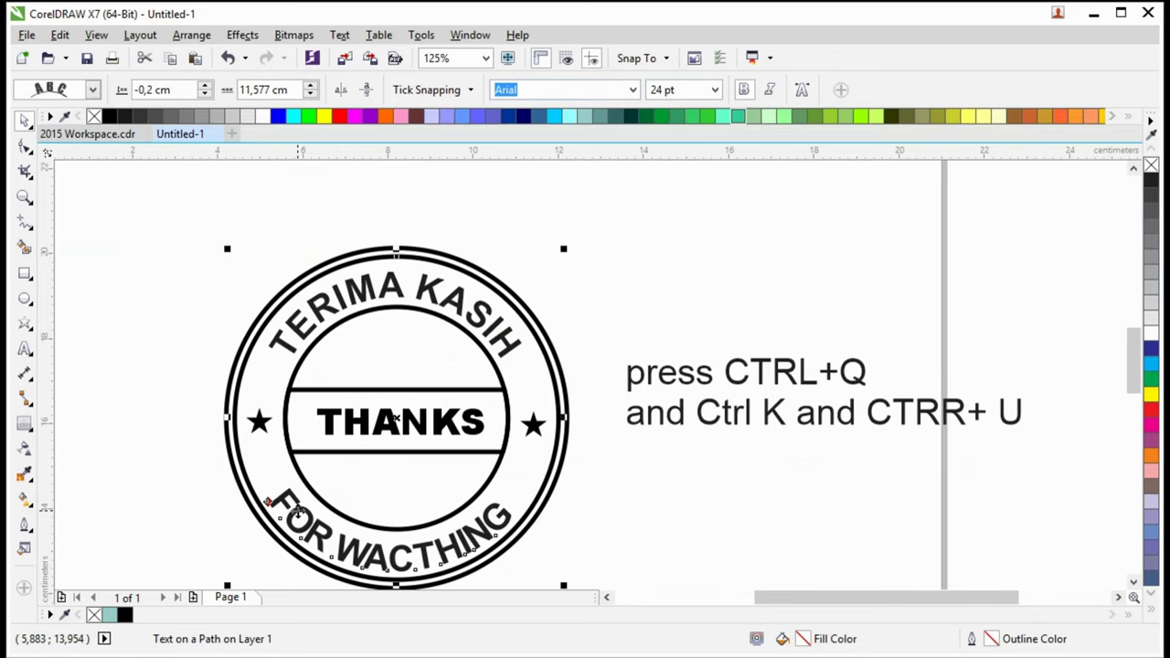